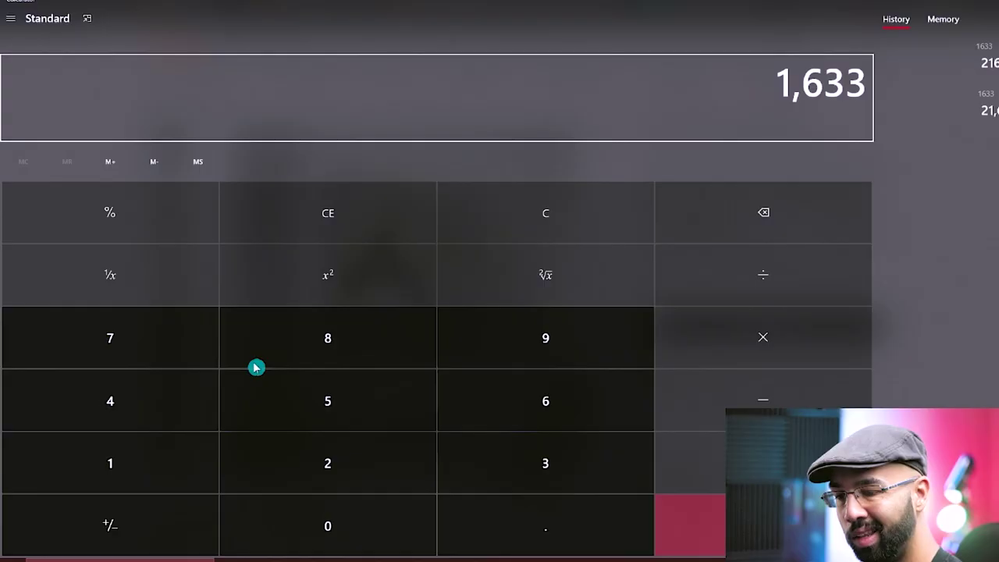
Step: Multiply the seller's 1,633 sales by the USD 132 price in Calculator to get about 215,556
type("*1")
type("32")
key("Return")
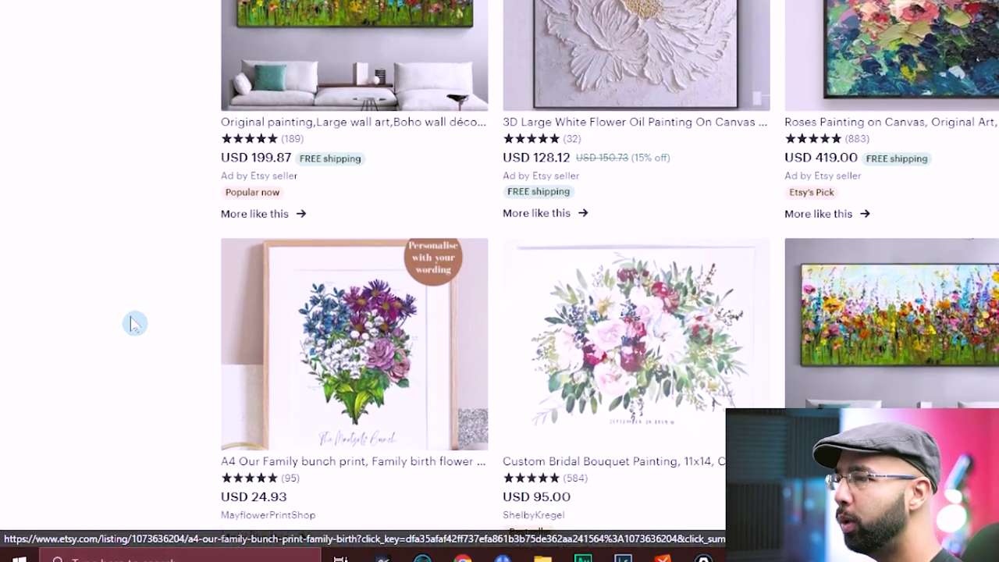
Step: Browse the Etsy flower painting listings and select the 'flower painting' search term
scroll(15, 380, "down", 1)
scroll(157, 380, "down", 2)
scroll(156, 380, "up", 1)
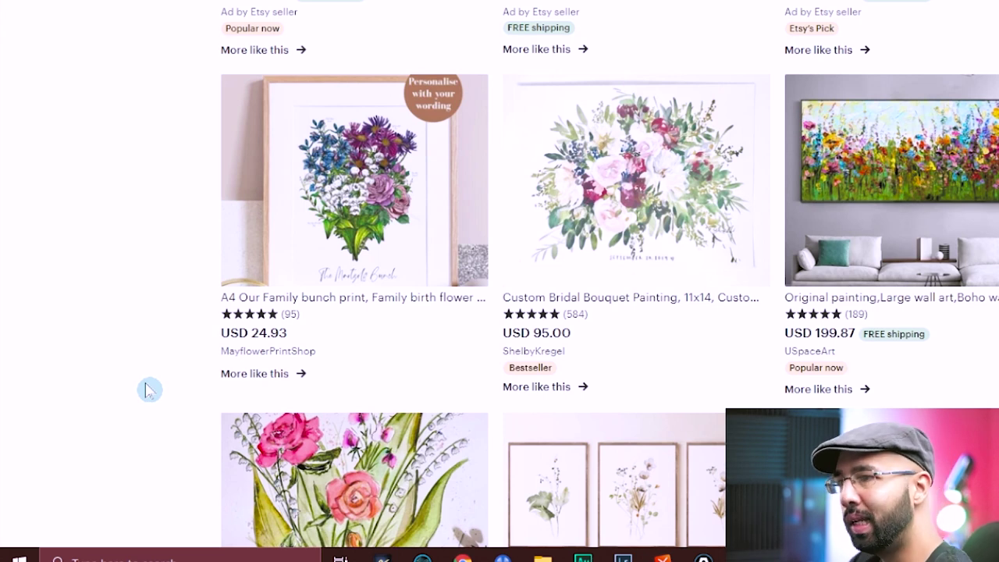
scroll(188, 344, "up", 1)
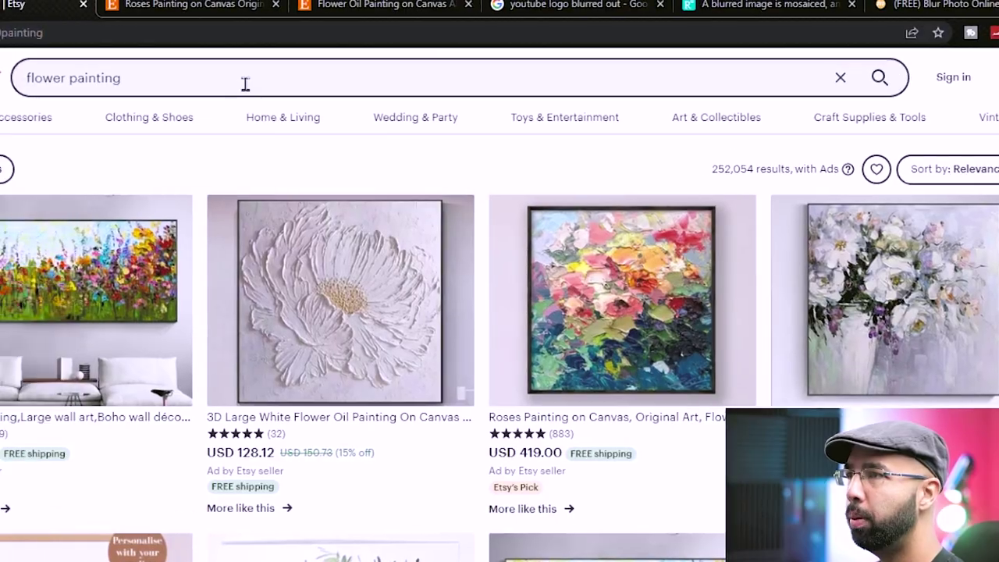
left_click_drag(245, 83, 170, 121)
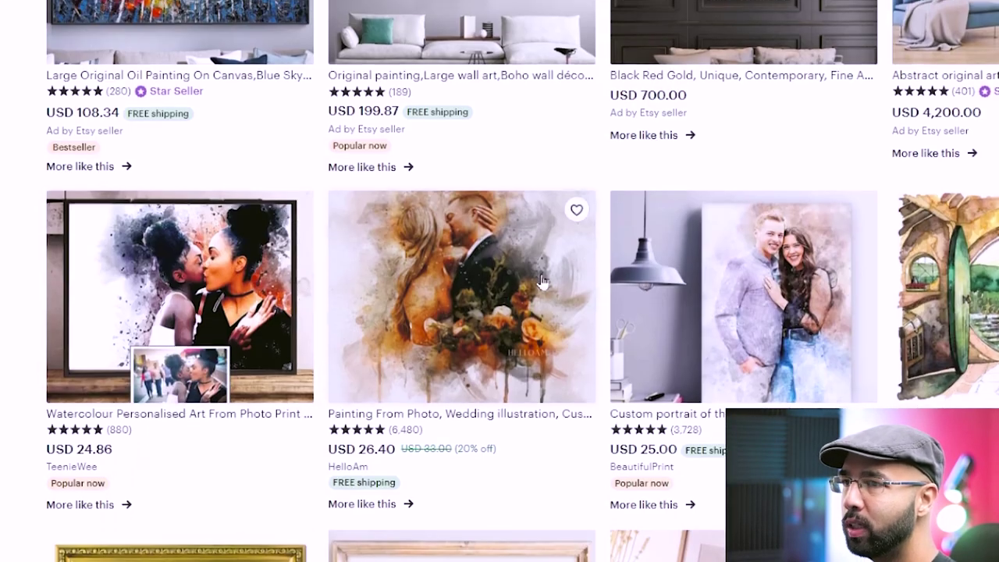
Step: Scroll through the painting listings again for ideas
scroll(611, 258, "down", 5)
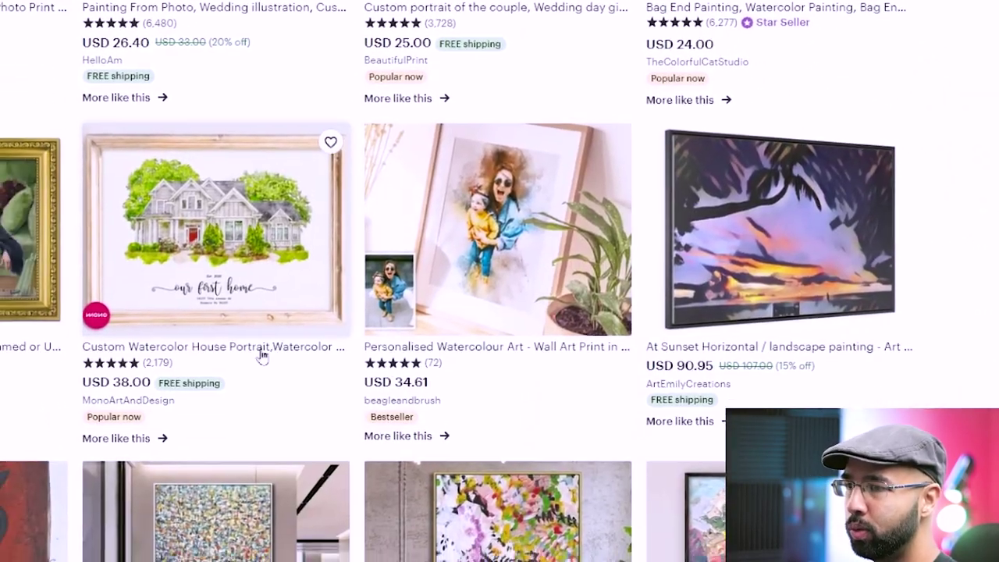
scroll(264, 352, "down", 5)
scroll(509, 204, "up", 2)
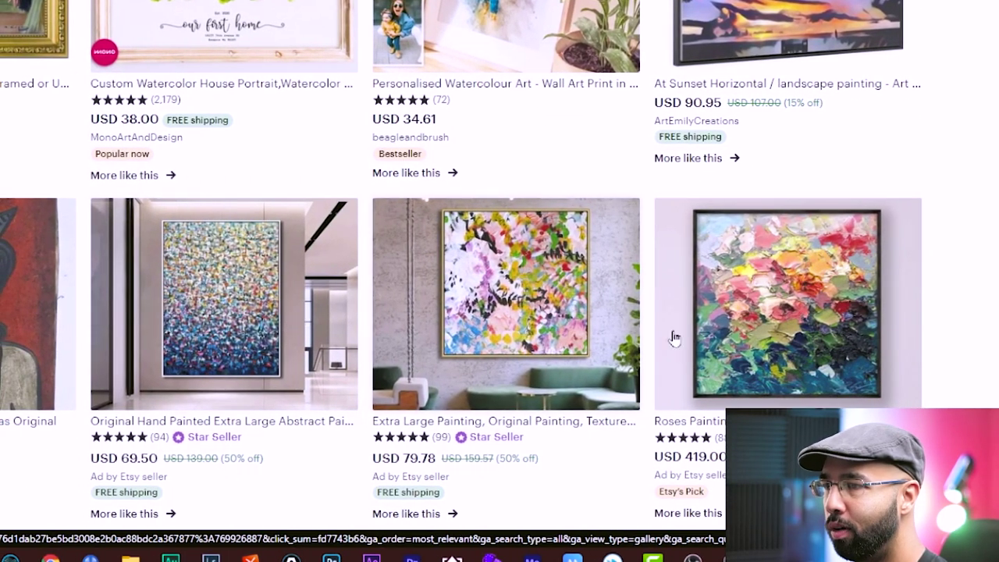
scroll(812, 328, "up", 1)
scroll(776, 328, "up", 10)
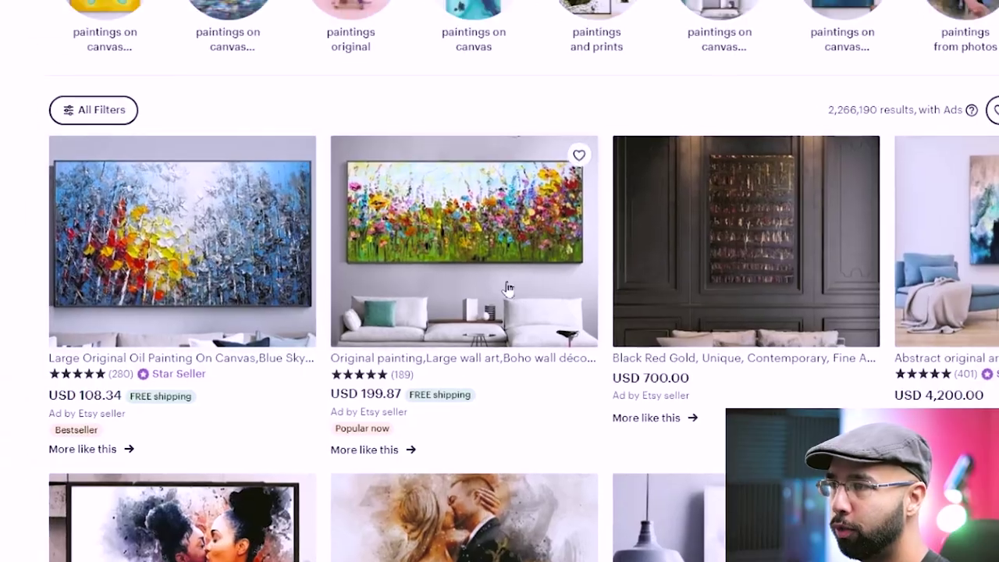
scroll(786, 368, "down", 8)
scroll(838, 380, "down", 4)
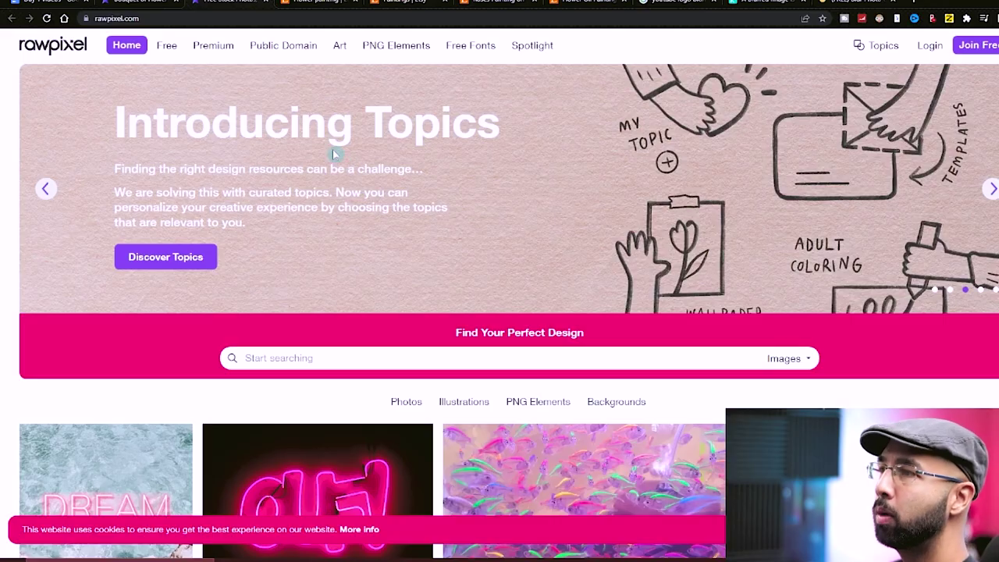
Step: Open rawpixel's Public Domain collection and highlight the CC0 lines allowing commercial use without asking permission
left_click(283, 47)
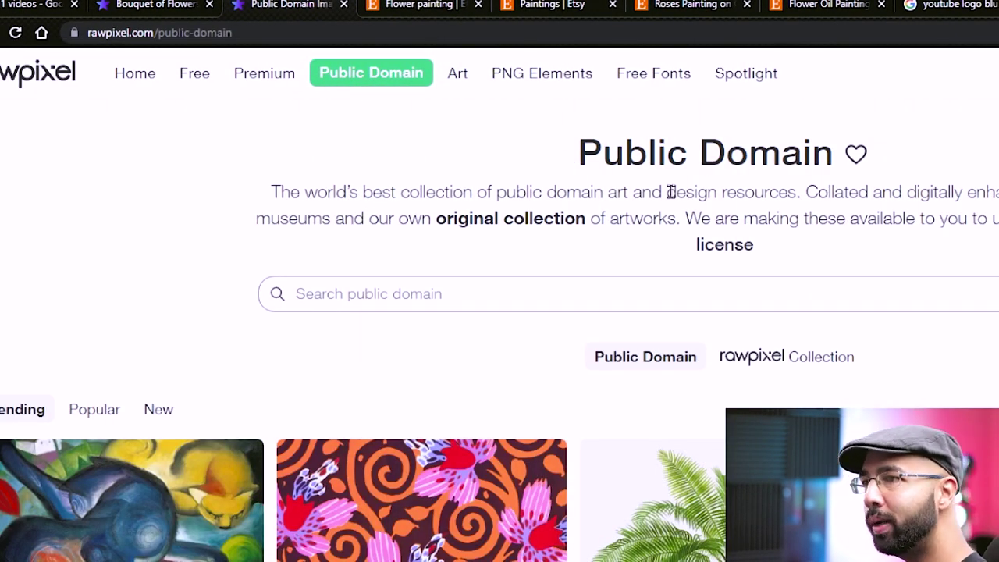
left_click_drag(689, 219, 977, 243)
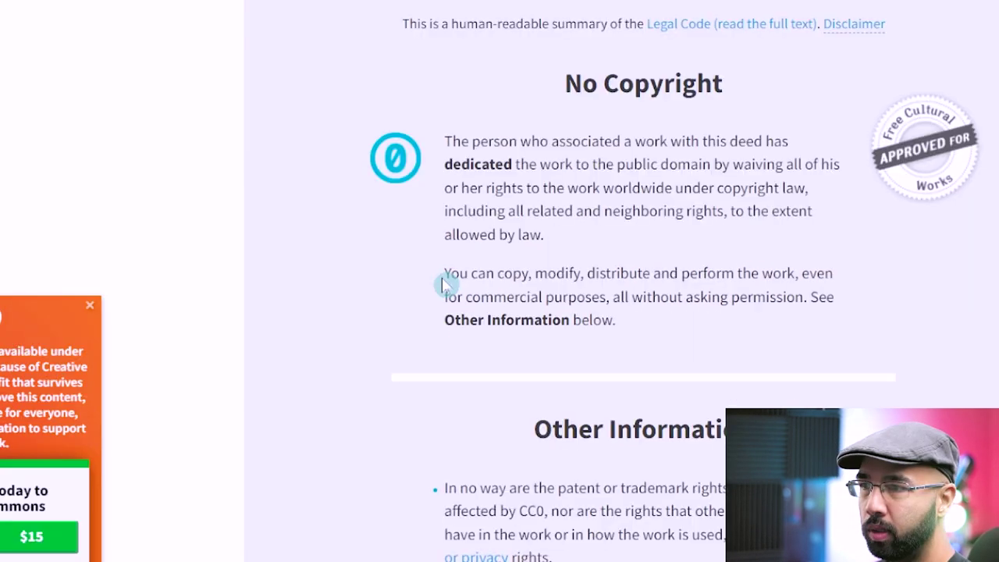
left_click_drag(445, 285, 658, 305)
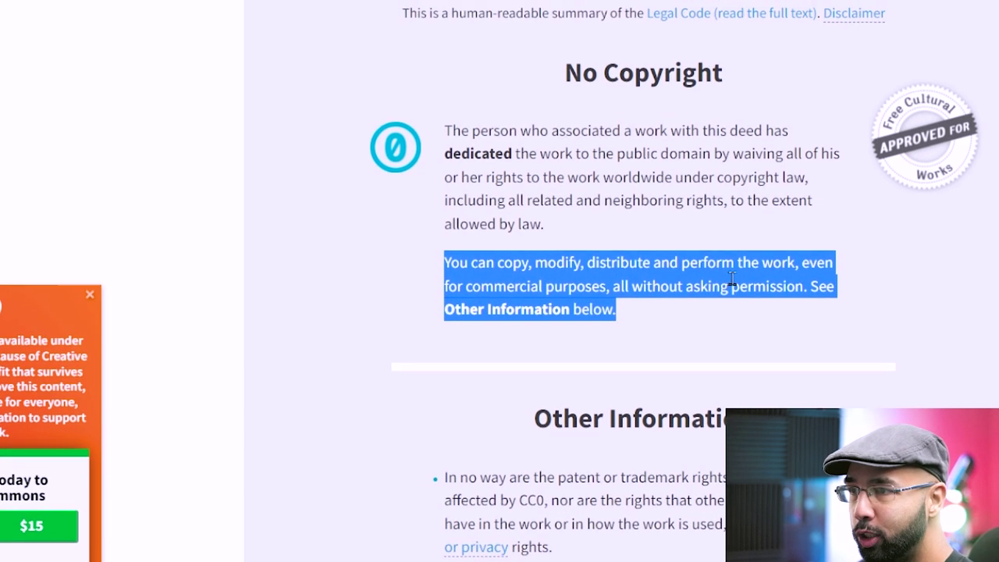
left_click(605, 291)
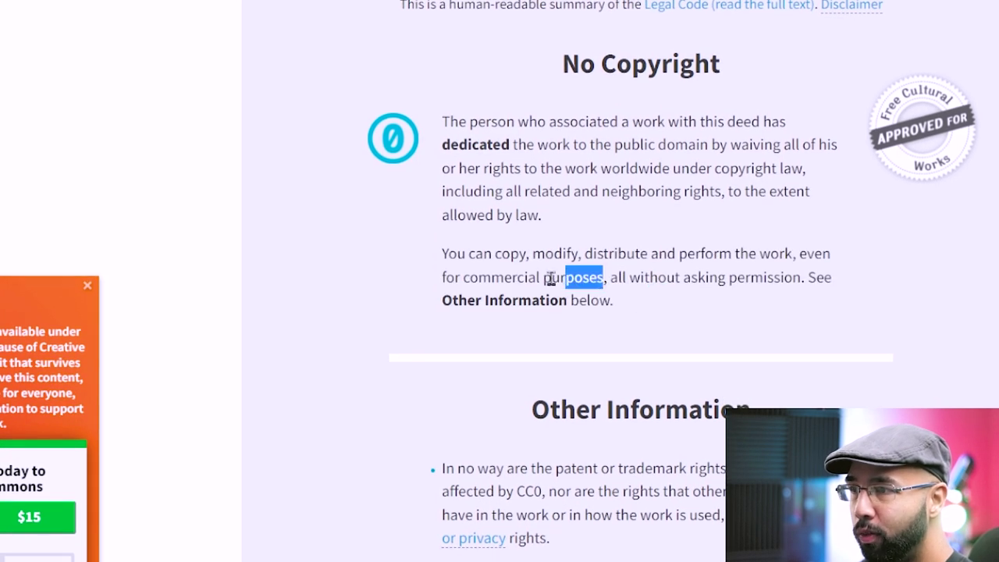
left_click_drag(610, 277, 804, 277)
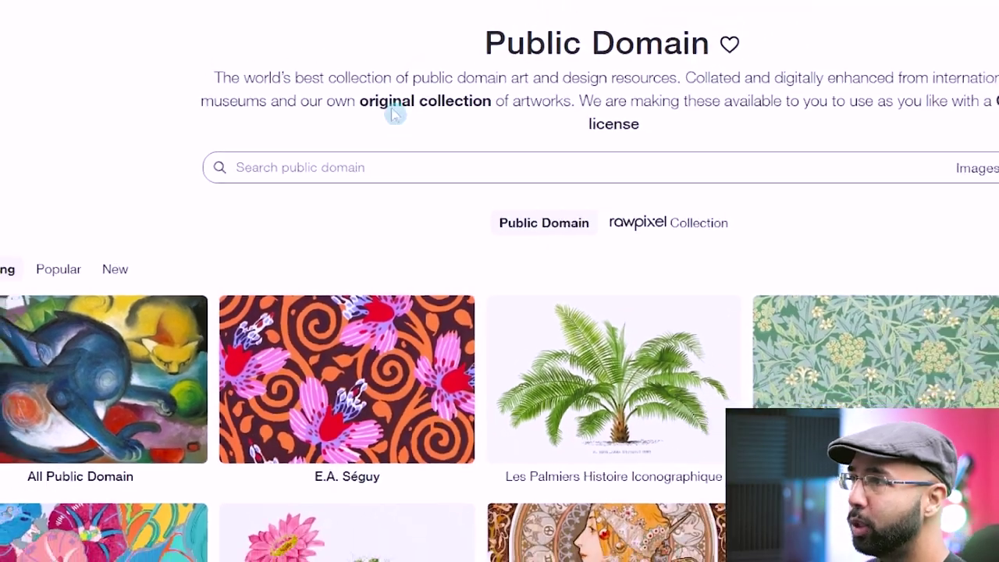
scroll(507, 313, "down", 10)
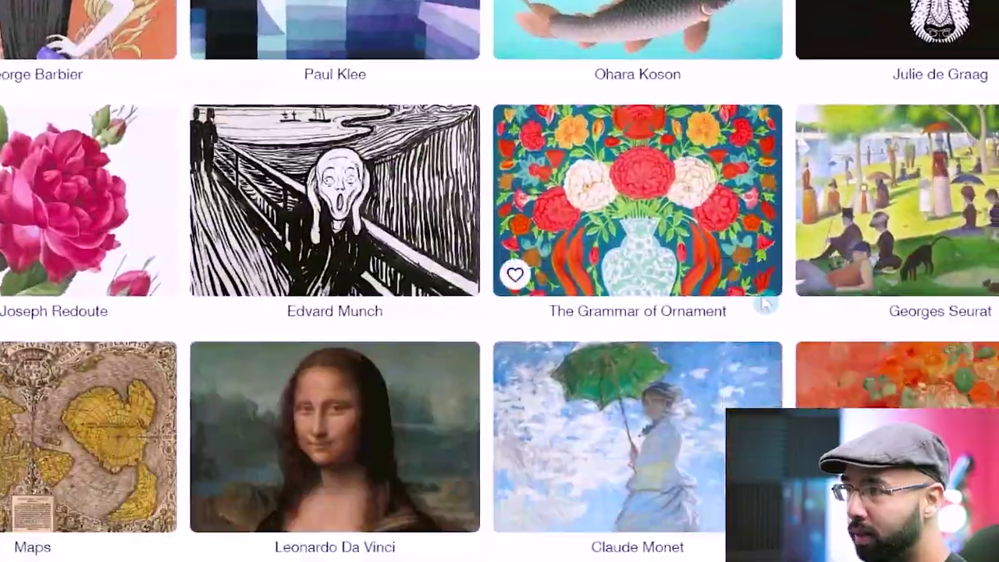
scroll(765, 305, "up", 10)
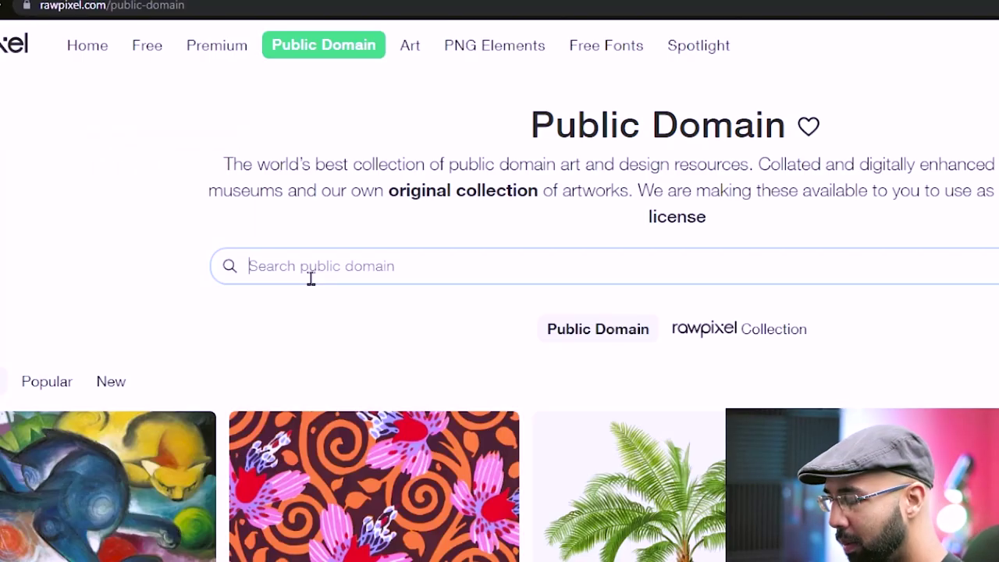
Step: Search public domain for 'flower painting', open Bouquet of Flowers on a Ledge and check its CC0 licence
type("flower painting")
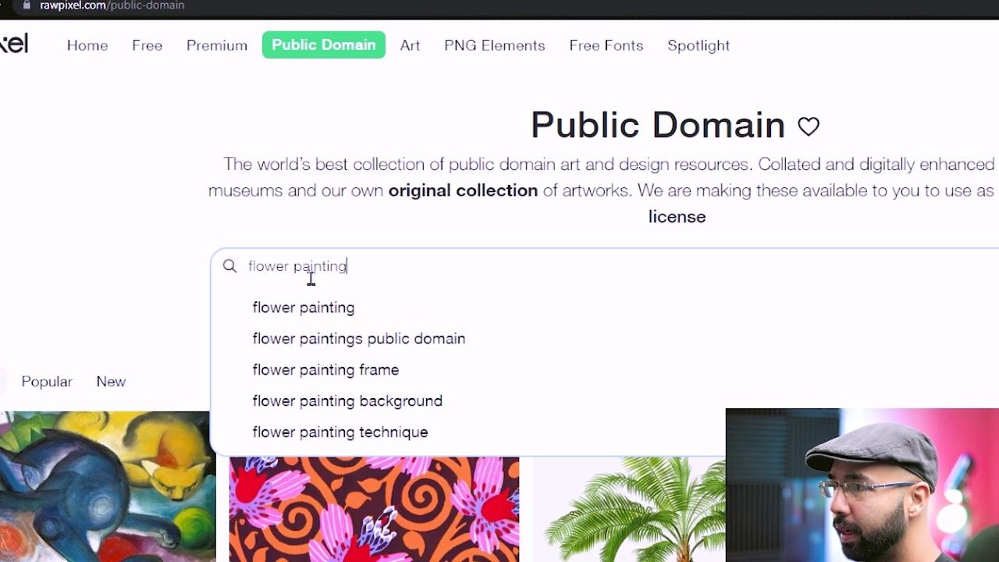
left_click(348, 309)
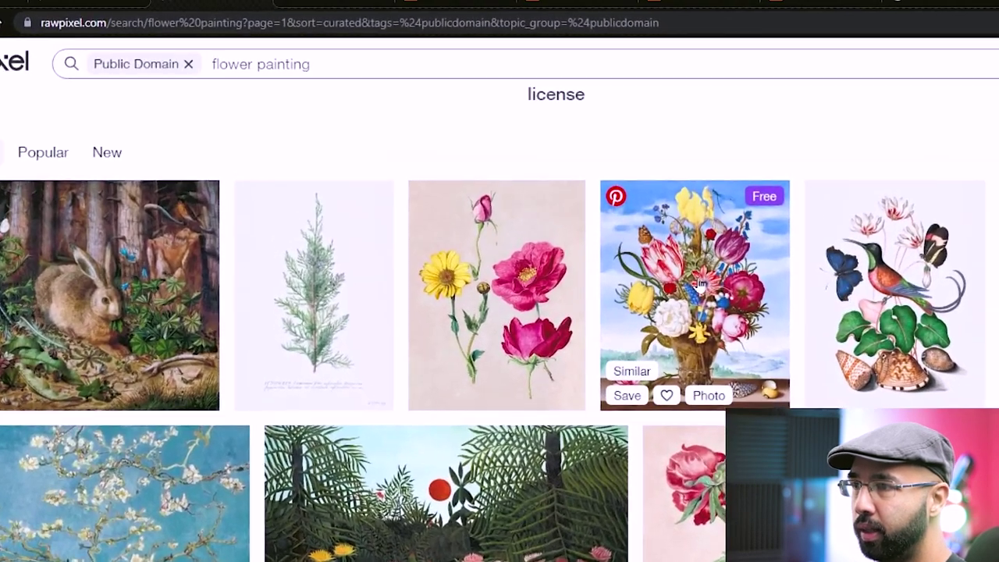
left_click(546, 203)
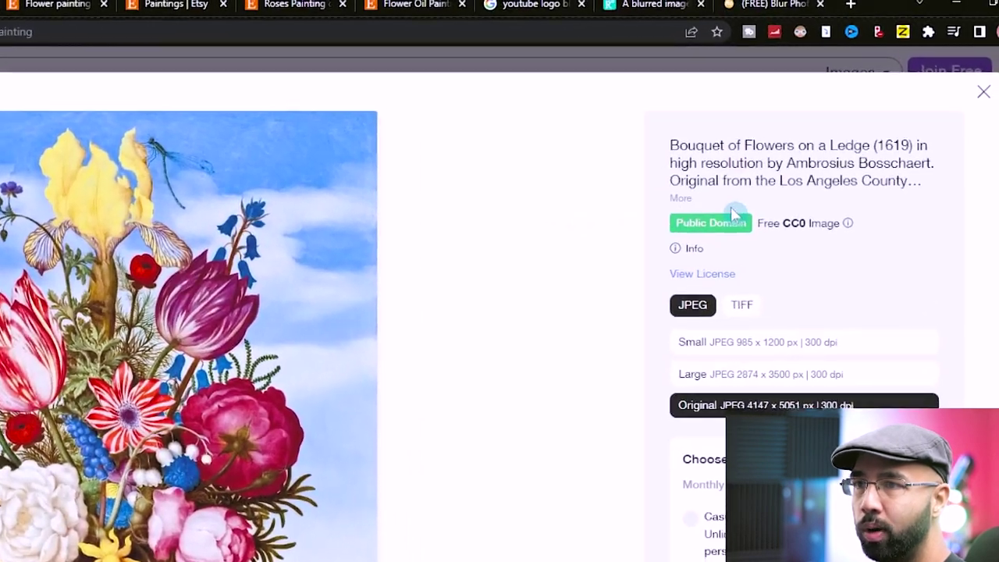
left_click(714, 282)
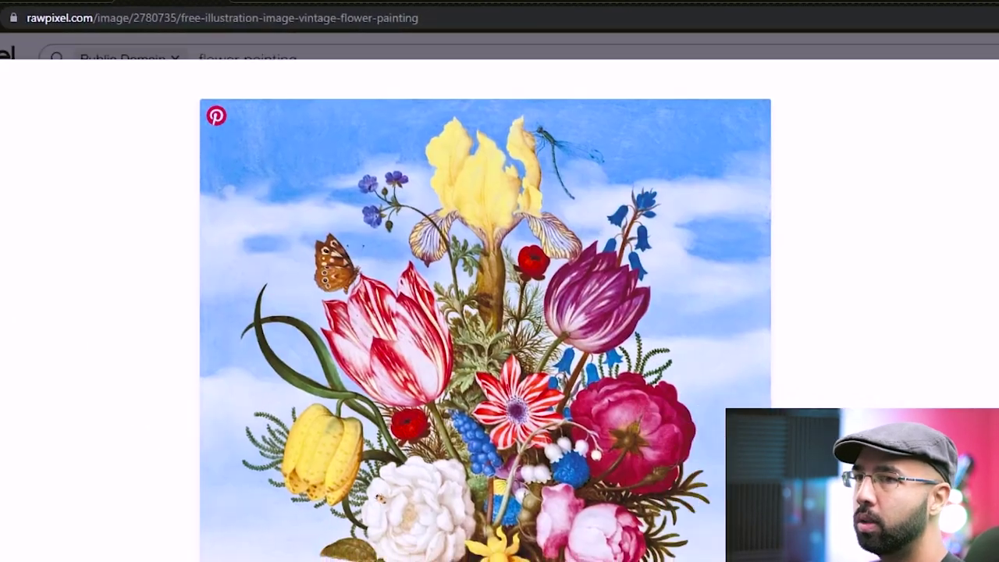
scroll(418, 373, "down", 6)
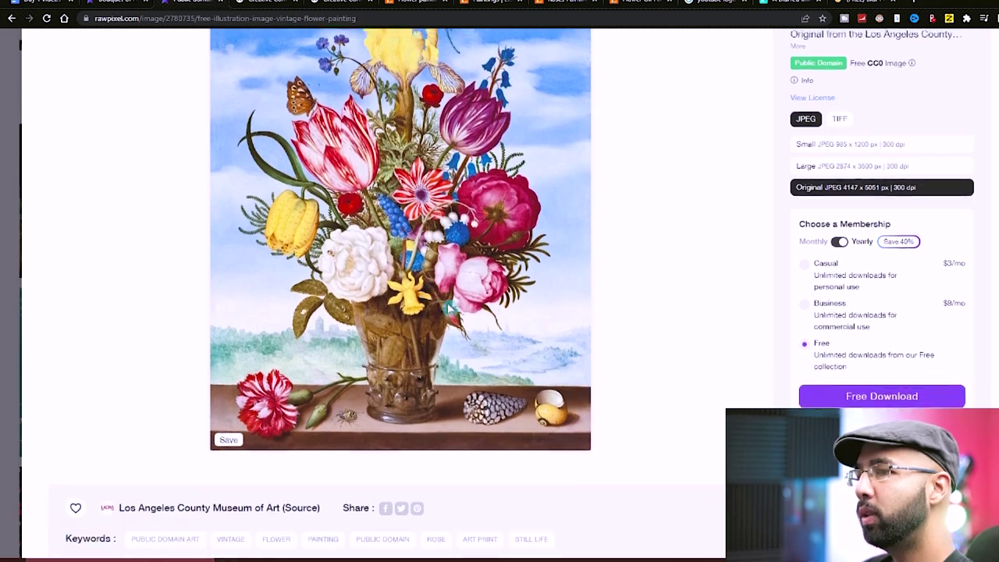
scroll(406, 297, "up", 5)
scroll(700, 364, "down", 1)
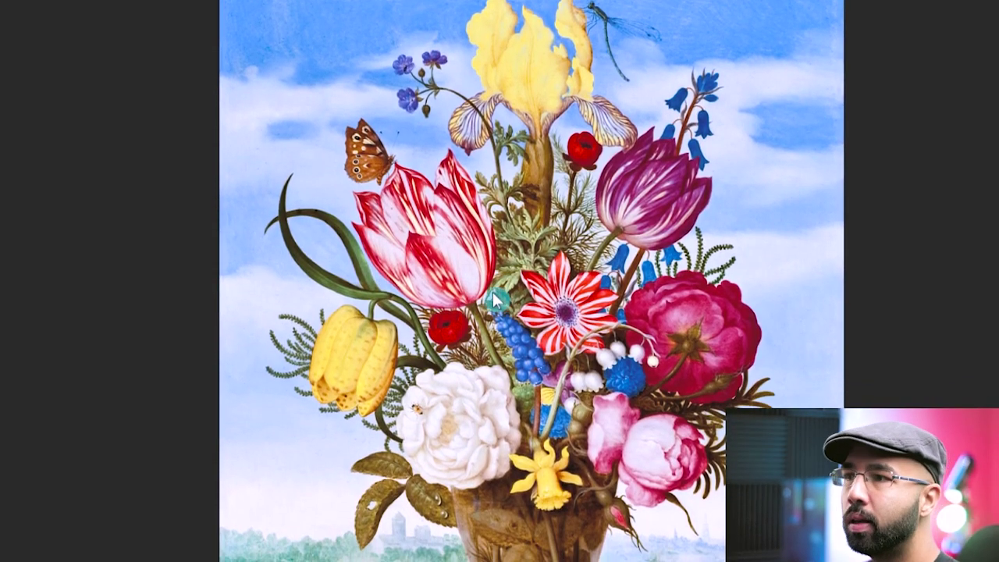
Step: Zoom into the downloaded bouquet painting to view the vase and ledge
scroll(421, 263, "down", 5)
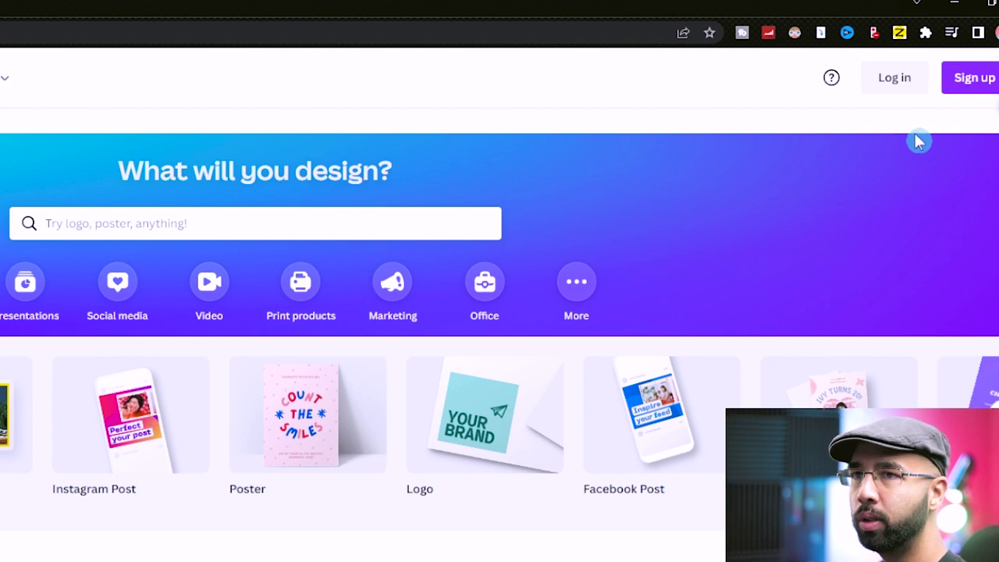
Step: Sign in to the Canva account
left_click(915, 86)
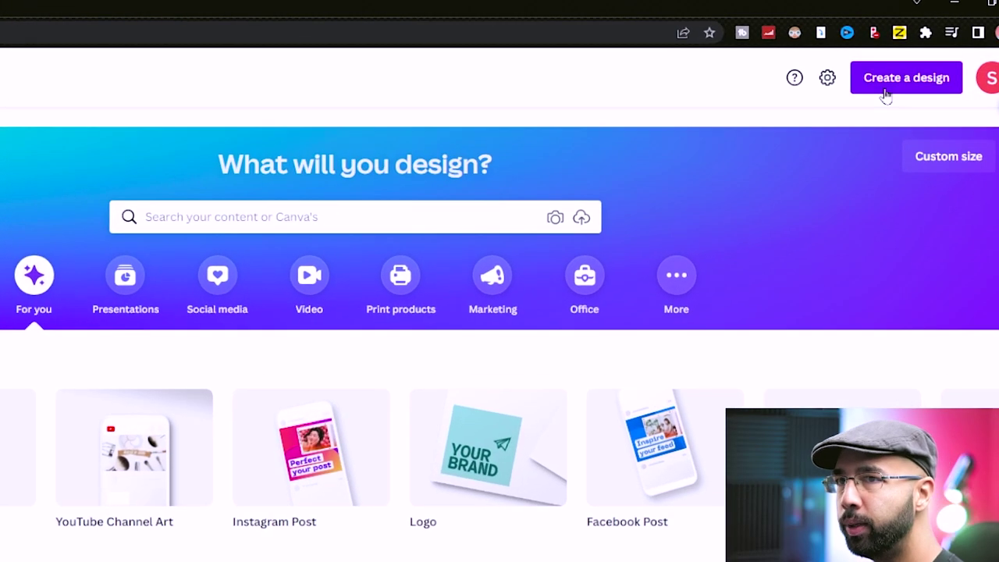
scroll(819, 116, "down", 4)
scroll(756, 202, "down", 2)
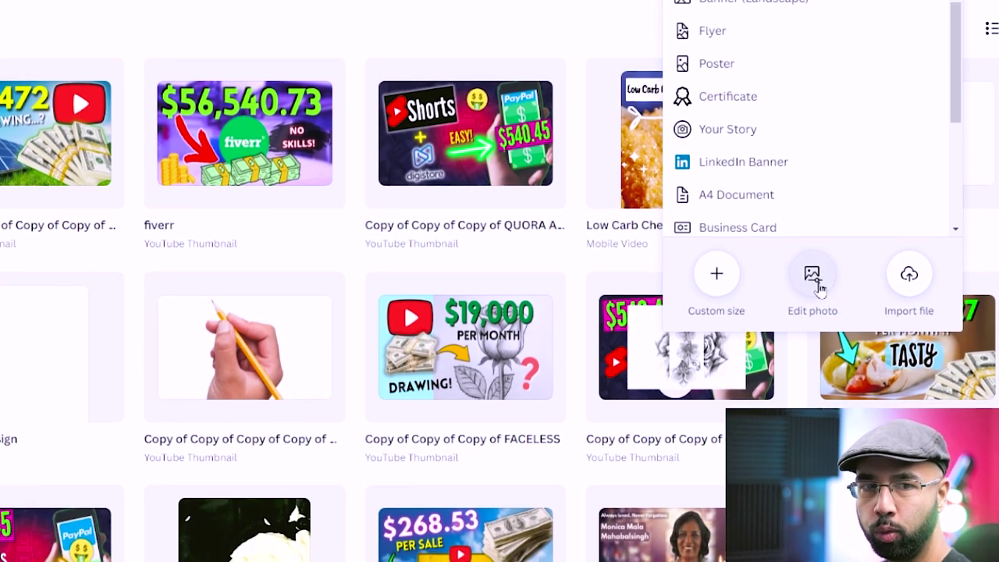
Step: Load the downloaded bouquet JPEG into a new 1681 x 2048 px design and bring up Edit image
left_click(820, 287)
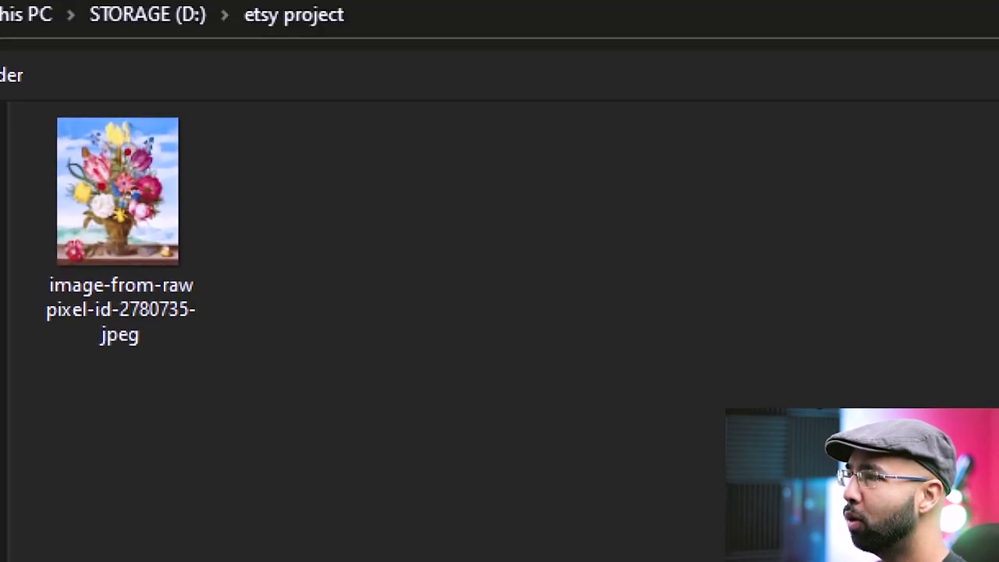
double_click(117, 191)
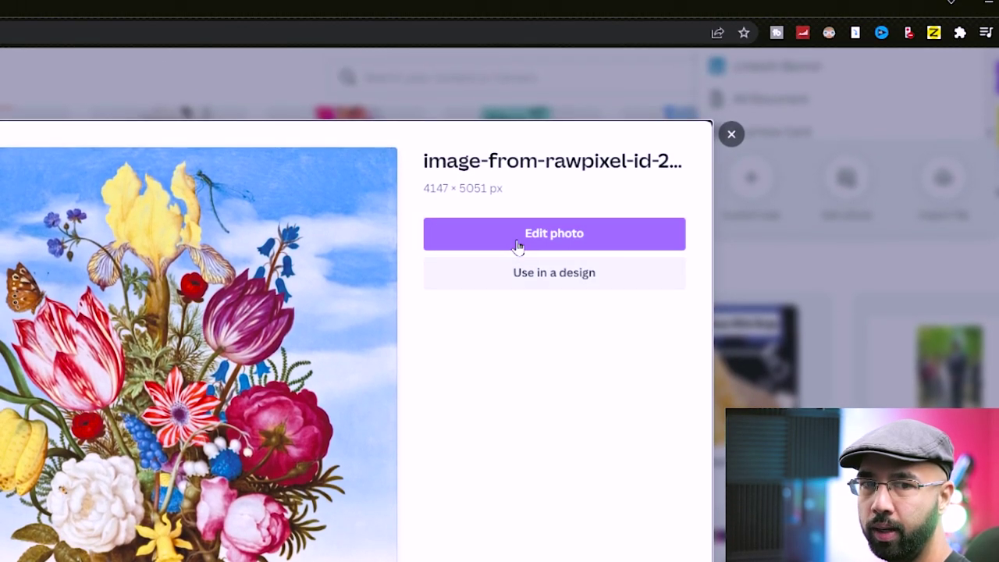
left_click(504, 144)
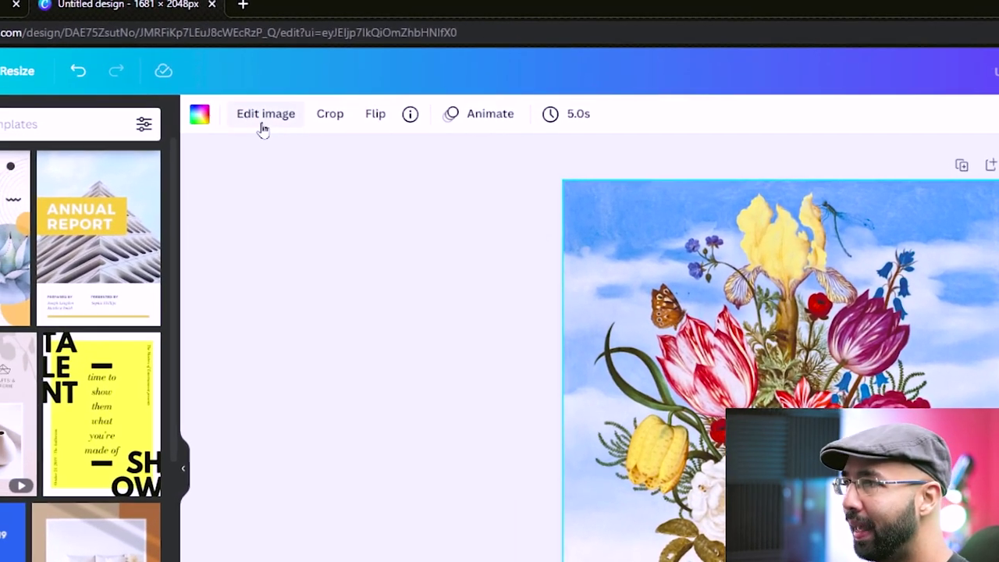
left_click(293, 72)
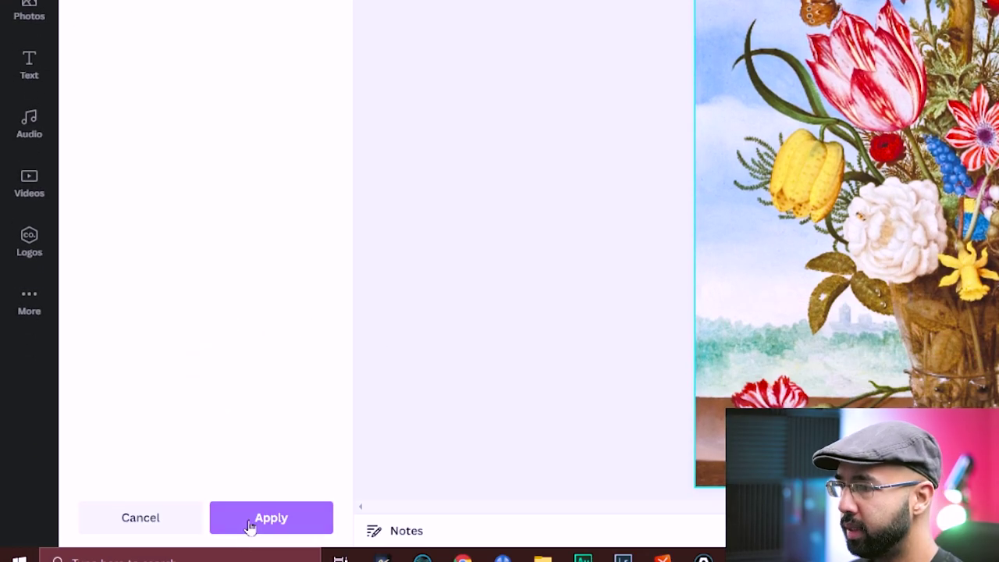
Step: Apply Auto Enhance at intensity 82, review the Adjust sliders (all at 0), and close the panel
left_click(248, 517)
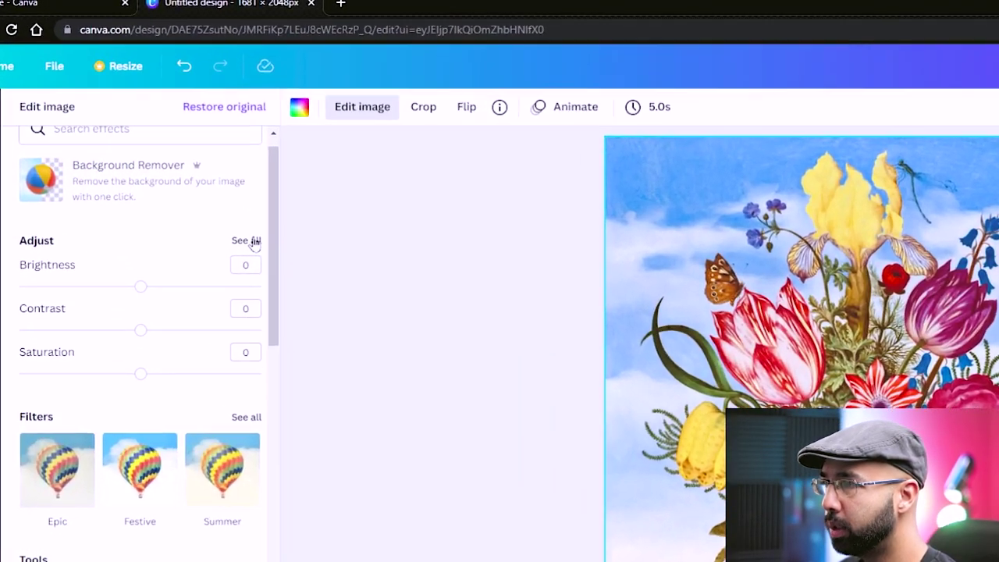
left_click(217, 167)
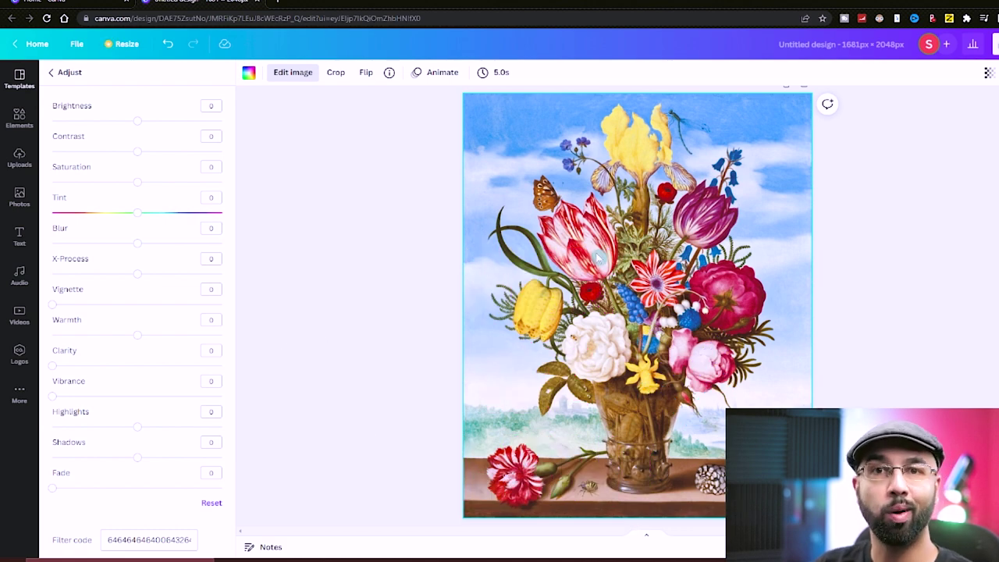
left_click(531, 420)
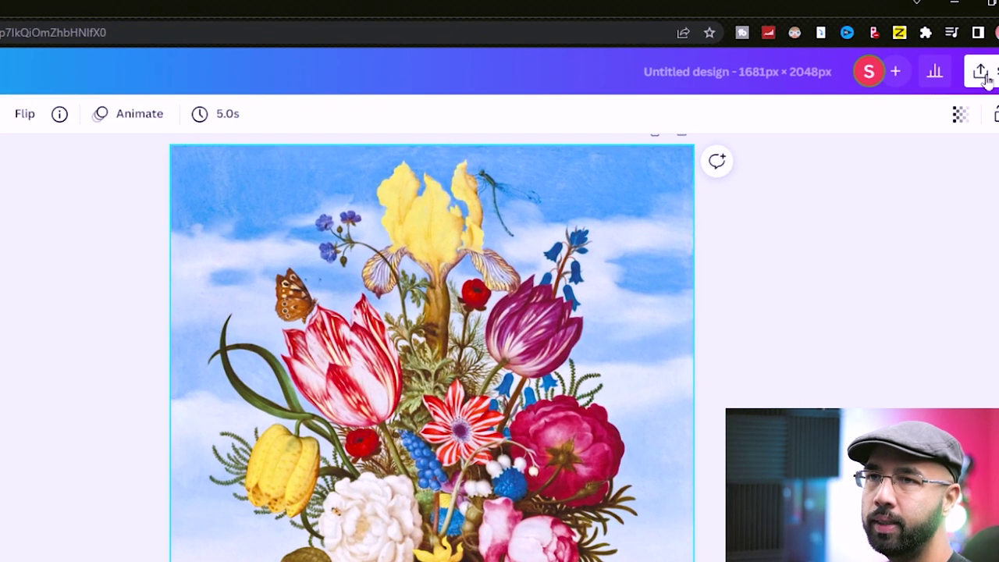
Step: Download the bouquet design as a PNG saved under the name 'enhance flo'
left_click(997, 44)
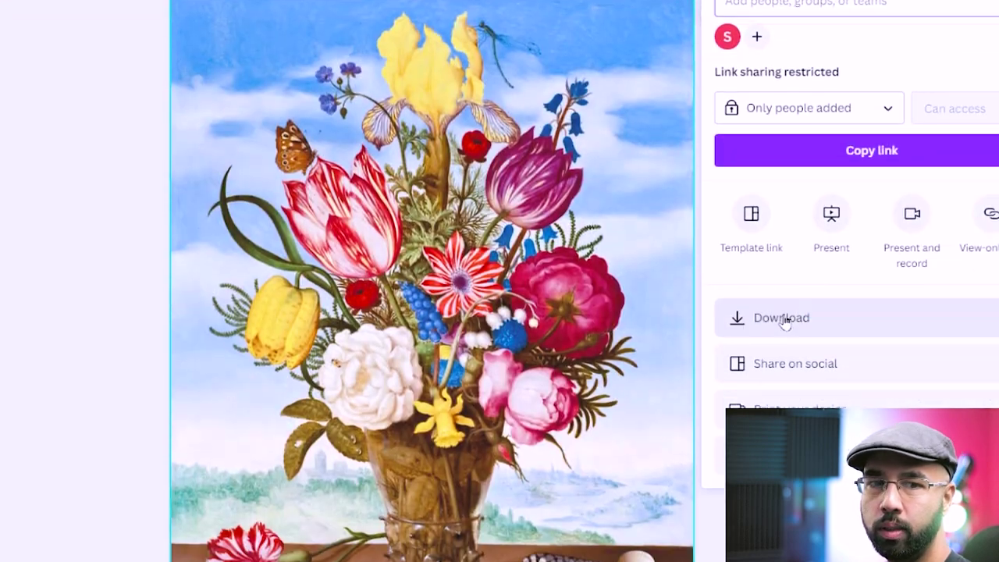
left_click(785, 470)
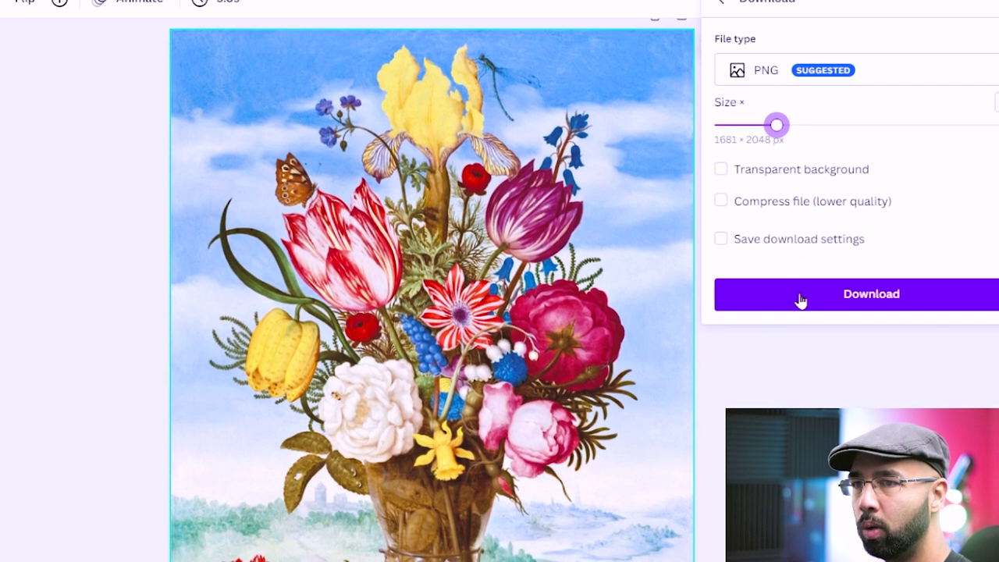
left_click(799, 413)
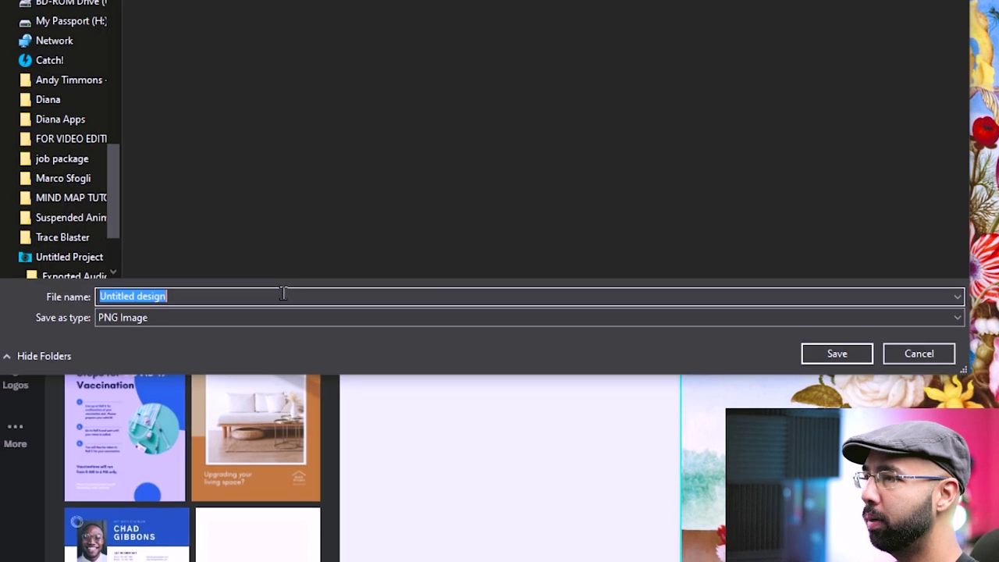
type("enhance flower")
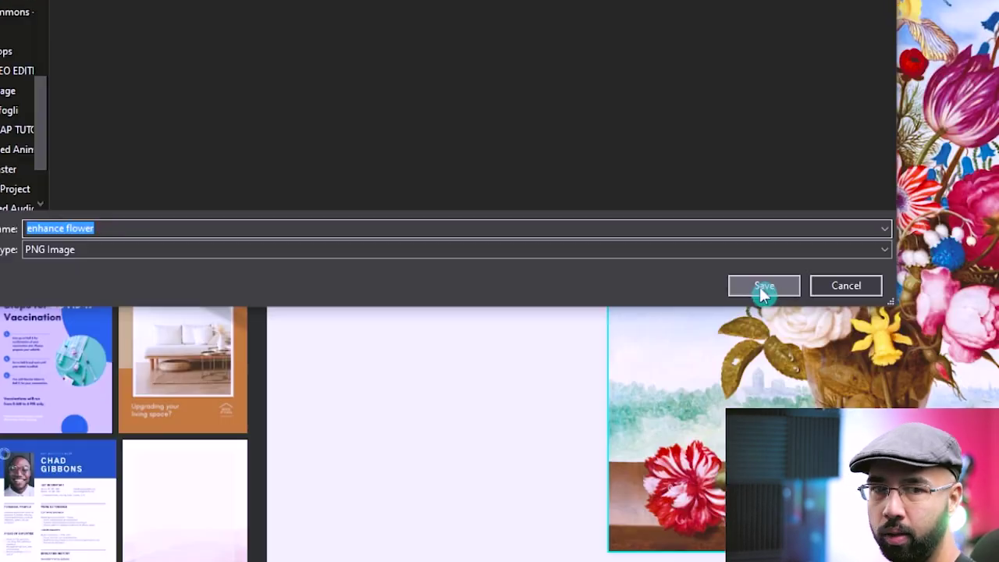
left_click(843, 354)
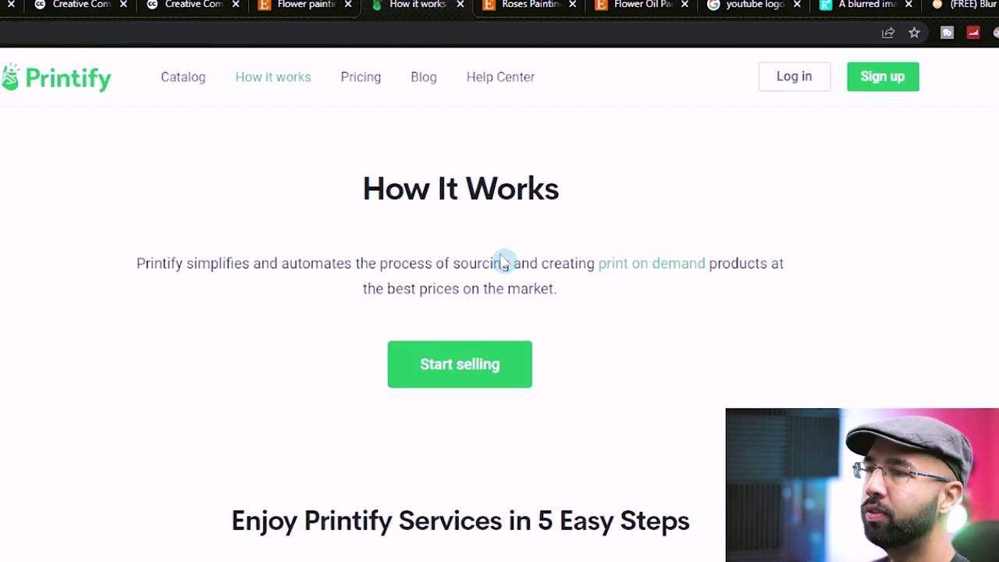
Step: Scroll Printify's home page through the five steps: Pick, Customize, Sample, Publish, Relax
scroll(504, 261, "down", 5)
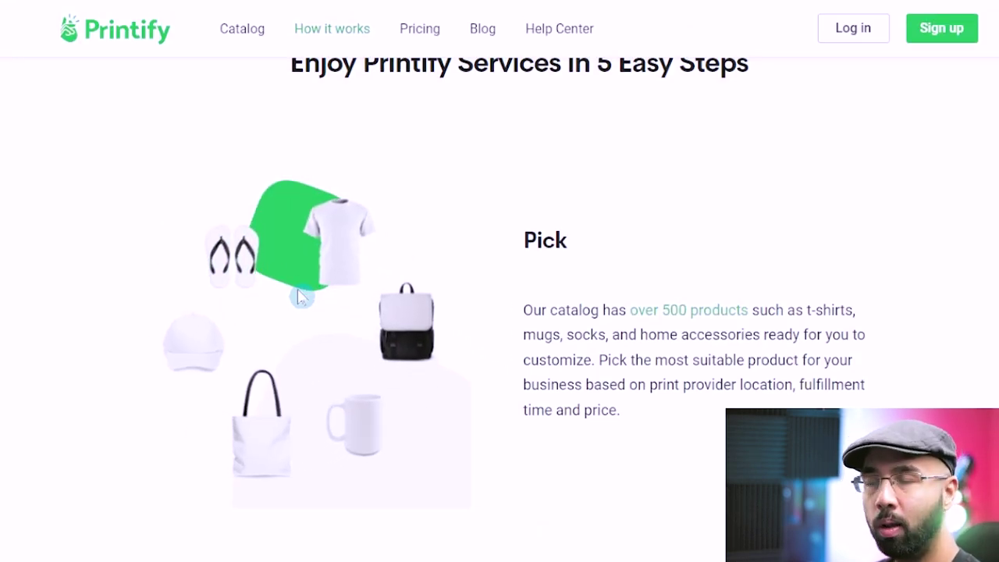
scroll(300, 296, "down", 5)
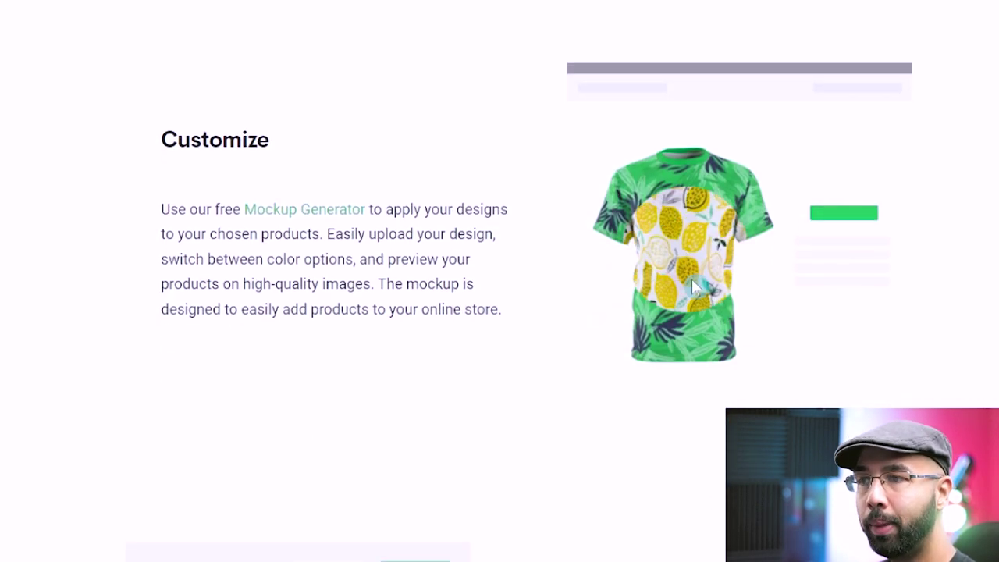
scroll(495, 321, "down", 5)
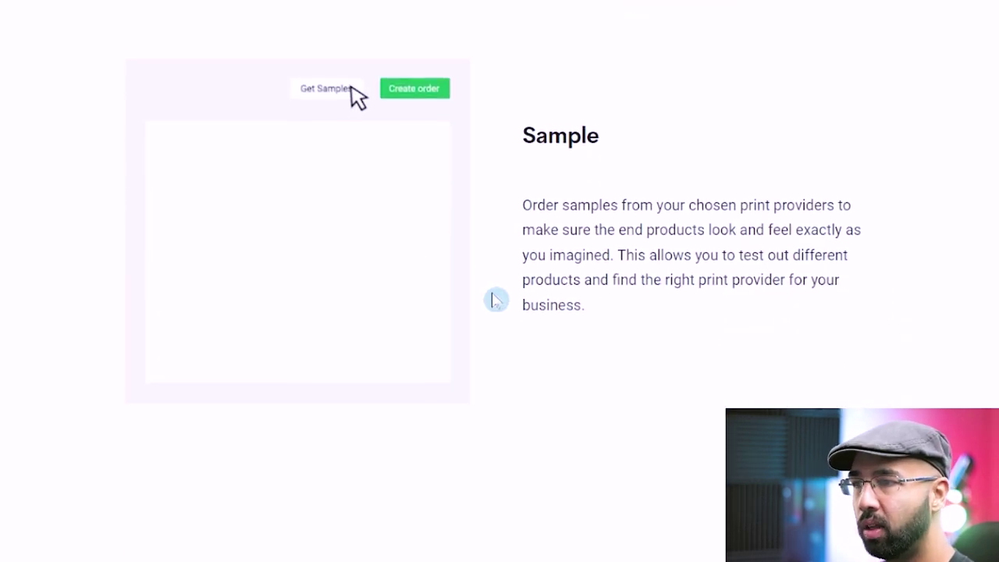
scroll(494, 301, "down", 10)
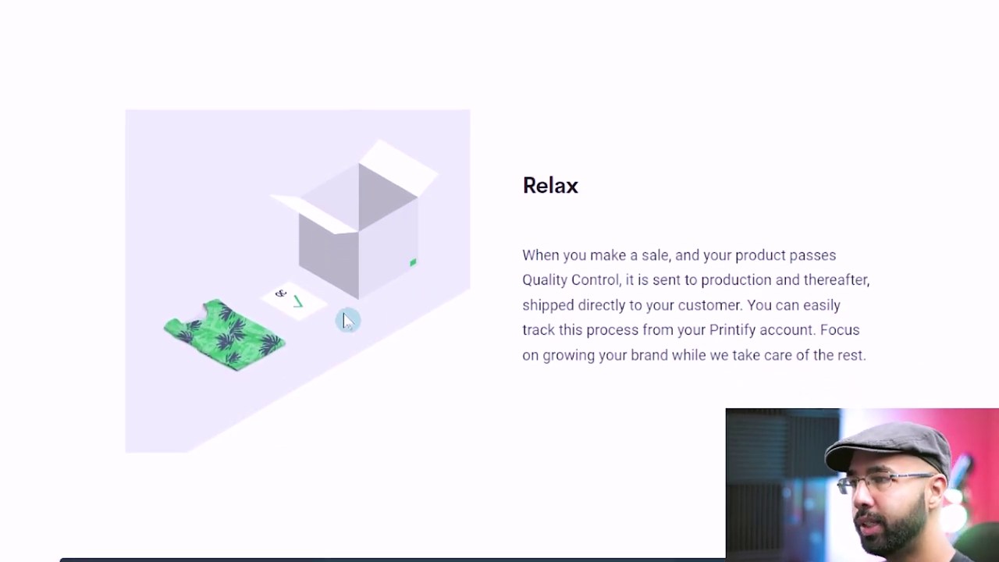
scroll(344, 277, "up", 1)
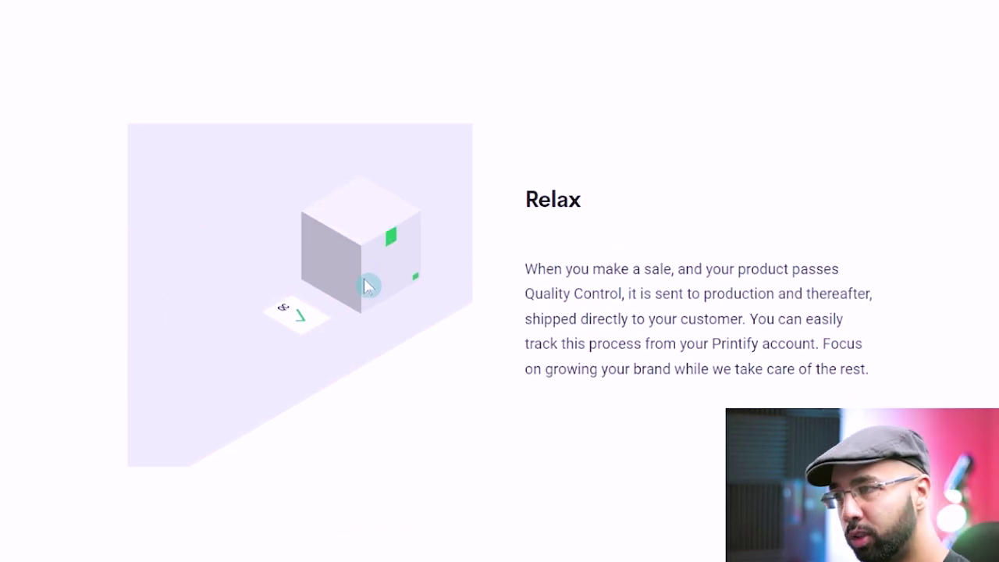
scroll(410, 384, "up", 10)
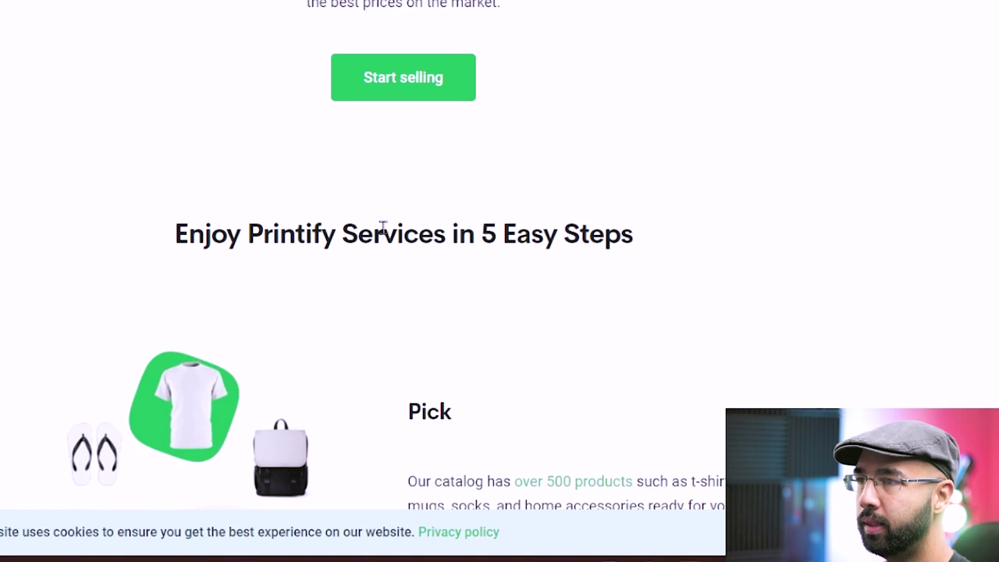
Step: Begin the Printify seller sign-up and answer No to interest in bulk orders
left_click(414, 272)
left_click(370, 237)
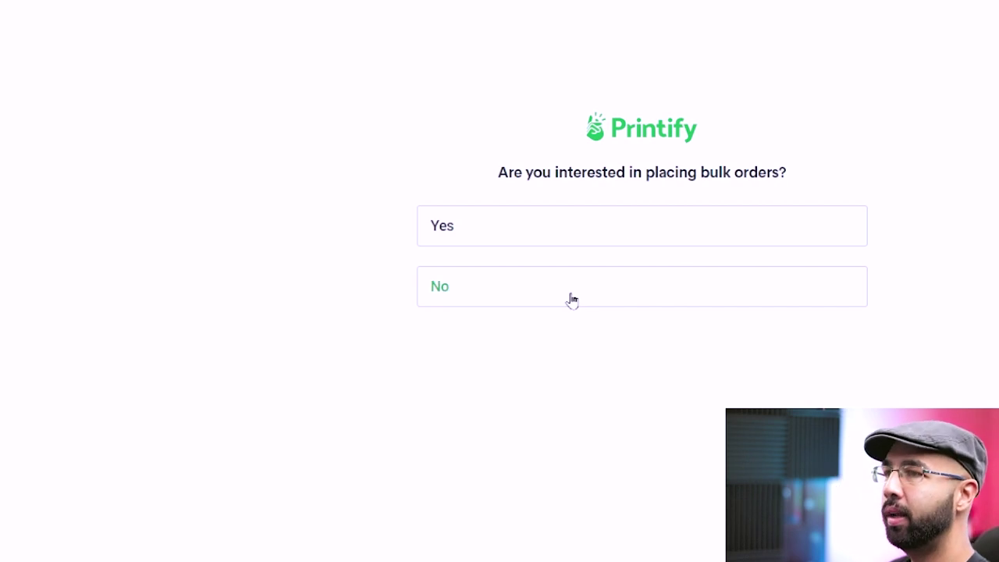
left_click(572, 301)
left_click(548, 297)
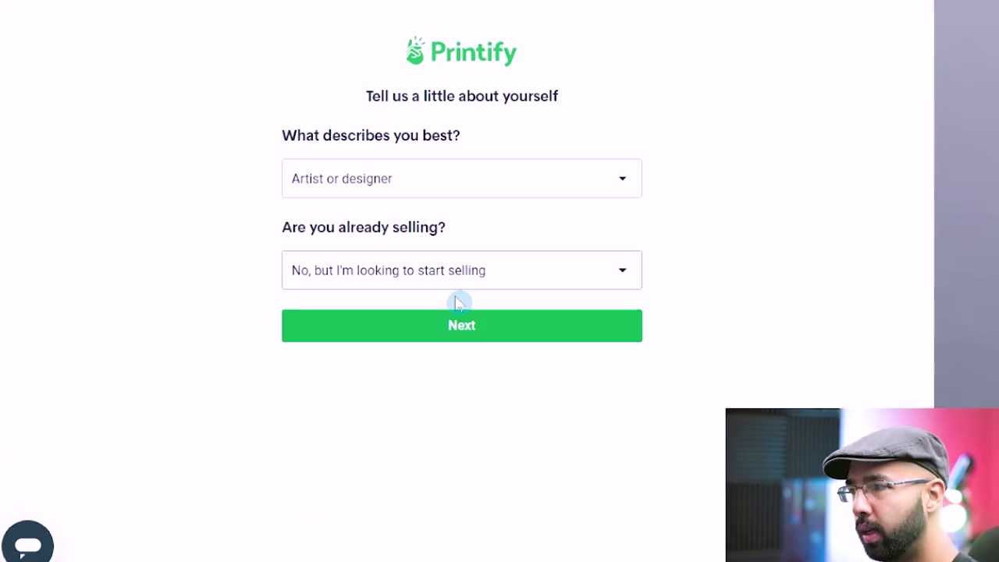
Step: Finish onboarding, start a first product from the catalog, and enter the Home & Living category
left_click(457, 332)
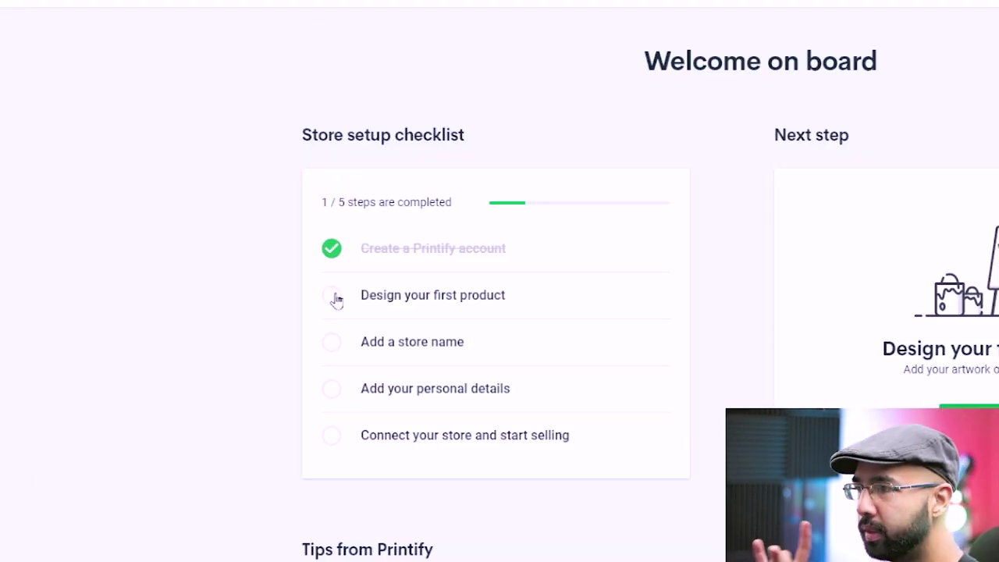
left_click(336, 301)
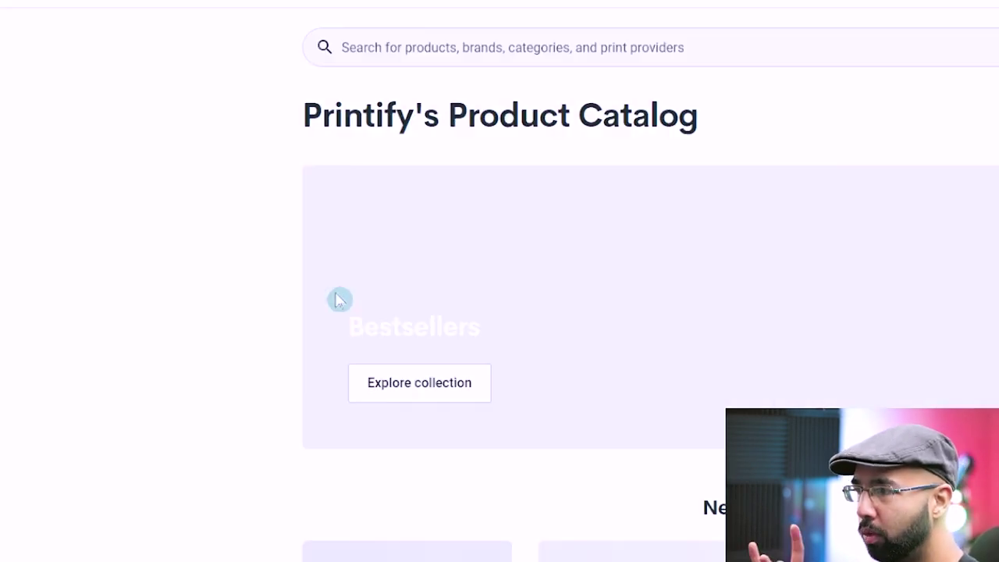
scroll(338, 303, "down", 6)
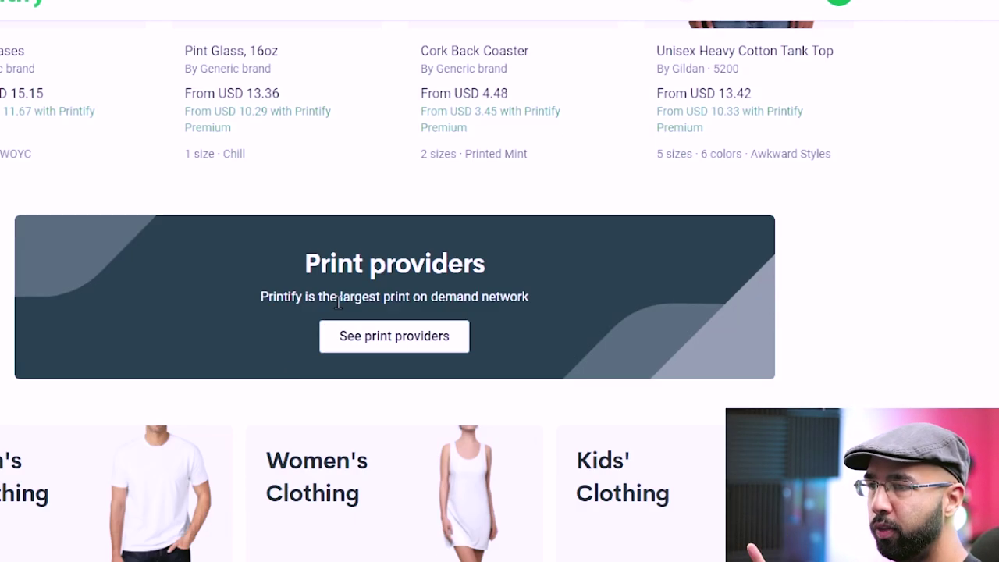
scroll(343, 292, "down", 3)
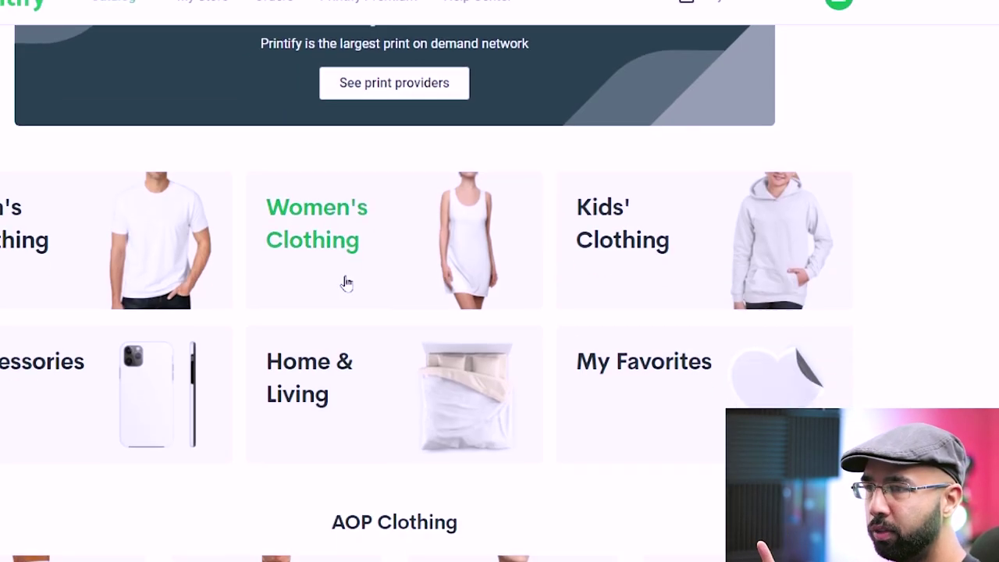
scroll(359, 297, "down", 1)
left_click(422, 301)
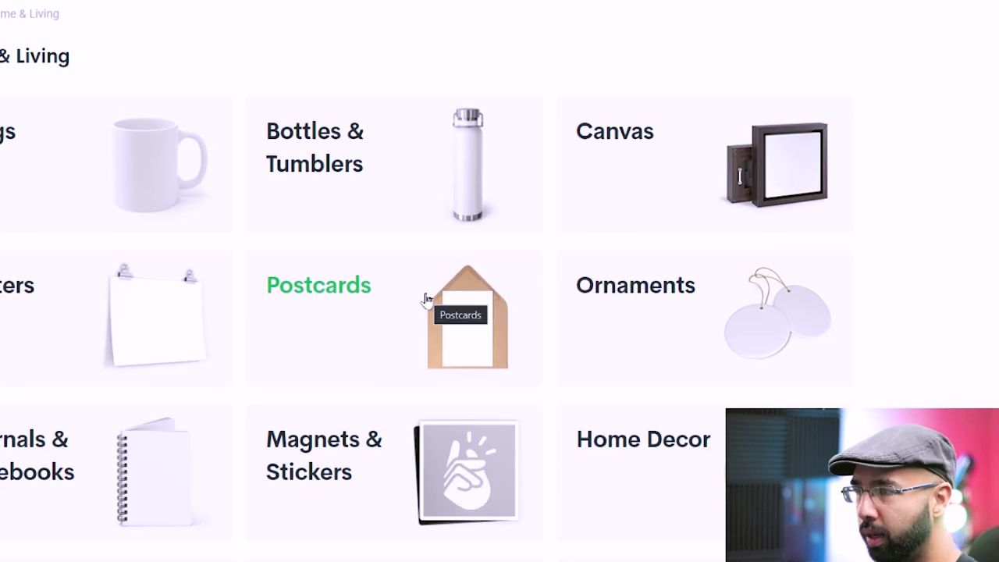
Step: Pick Canvas, choose the Wood Canvas product and start designing it
left_click(743, 180)
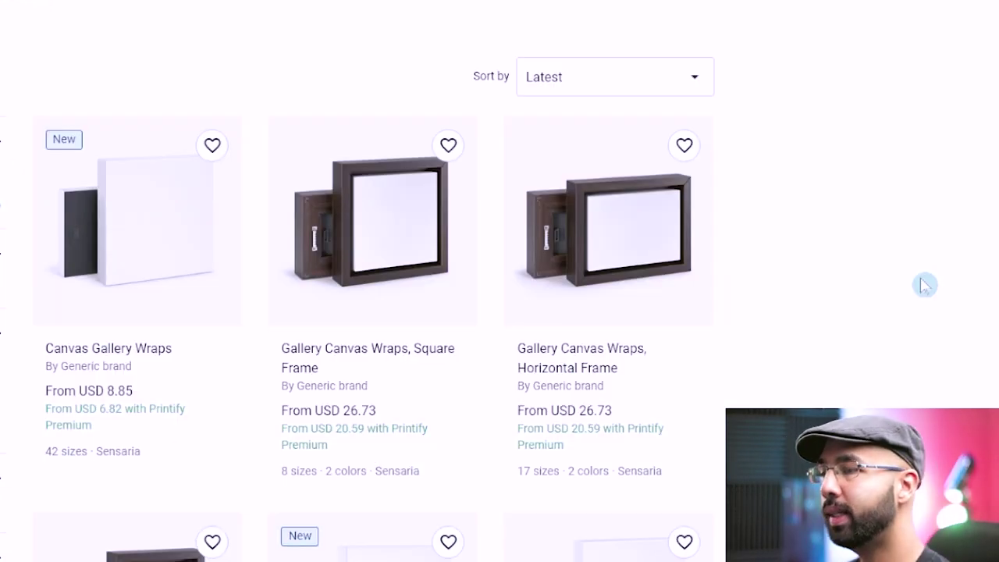
scroll(877, 304, "down", 8)
left_click_drag(669, 221, 774, 310)
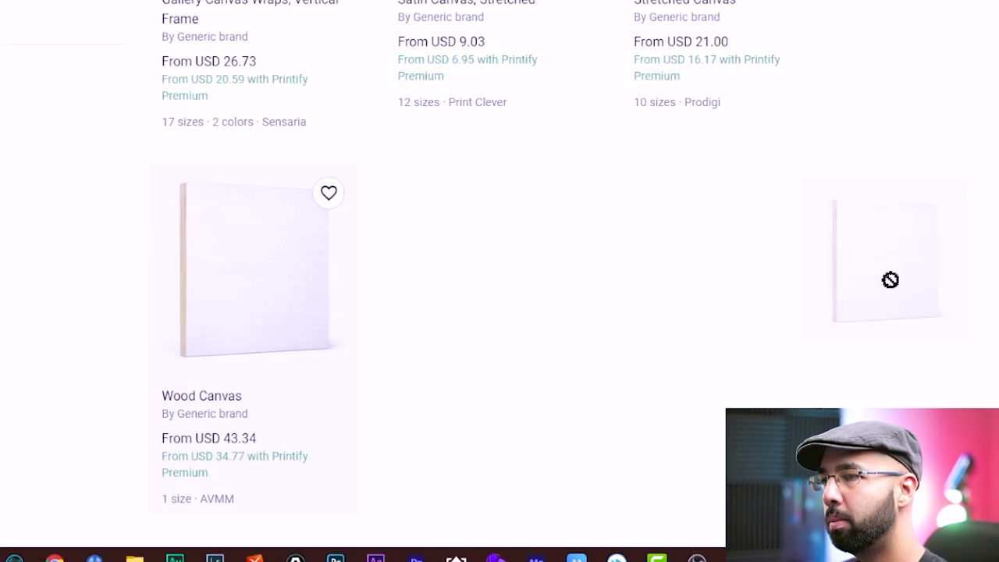
left_click_drag(891, 279, 574, 324)
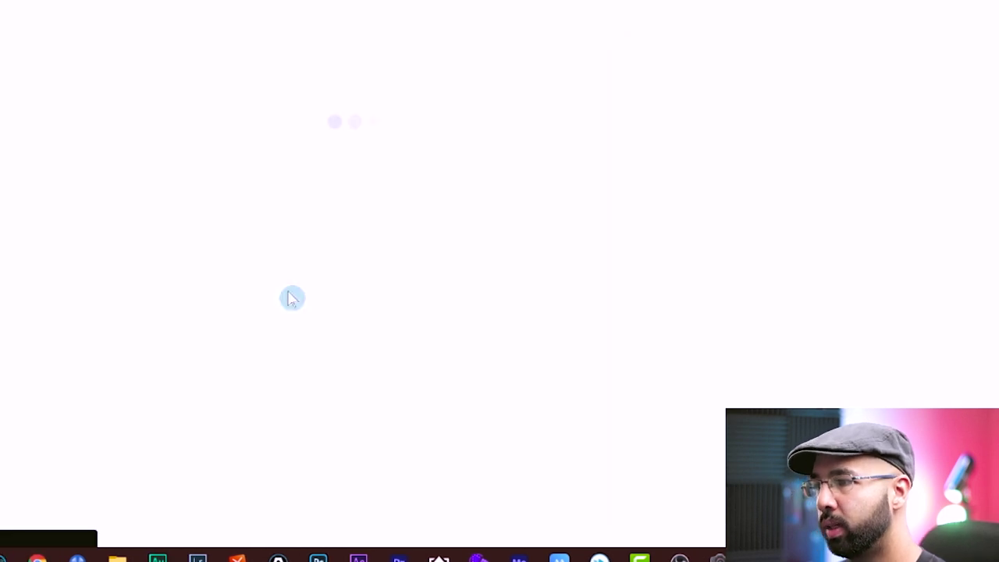
left_click(326, 273)
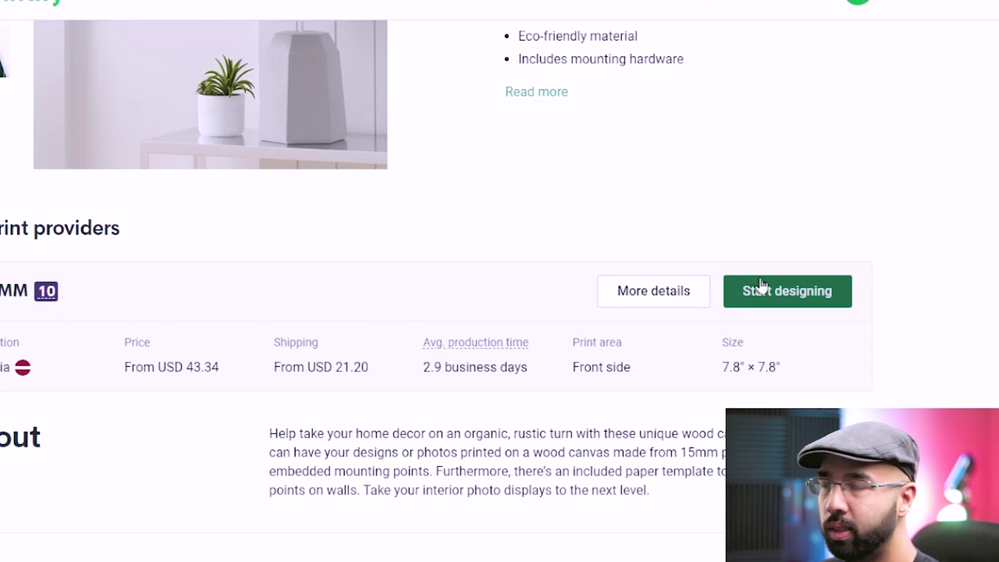
left_click(762, 289)
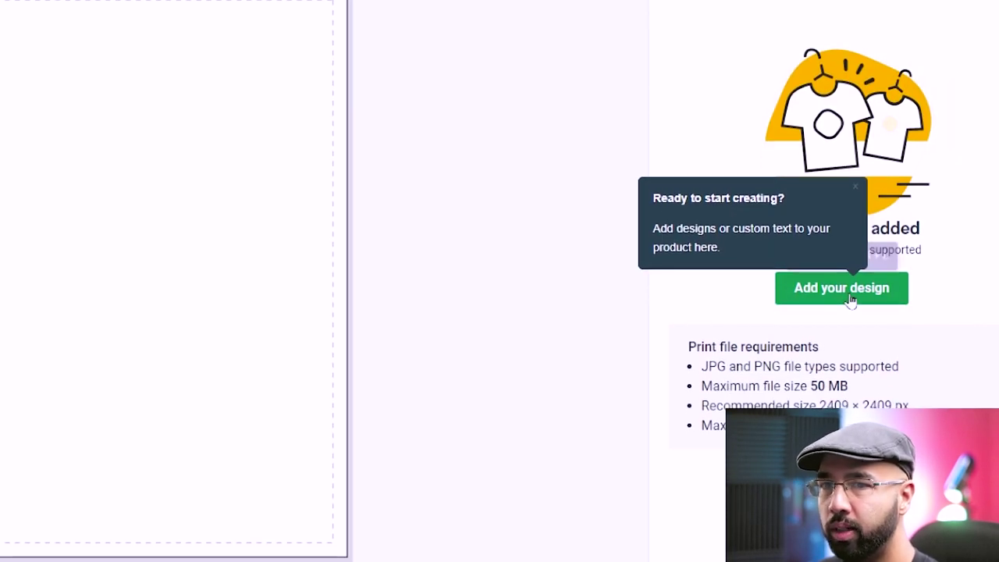
Step: Upload the 'enhance flower' image from this computer as the design
left_click(849, 297)
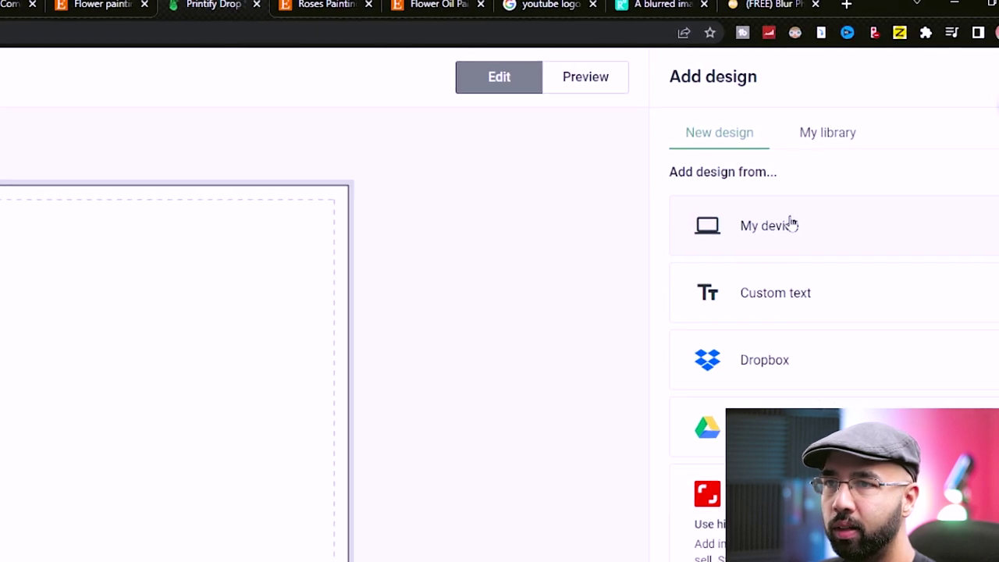
left_click(796, 227)
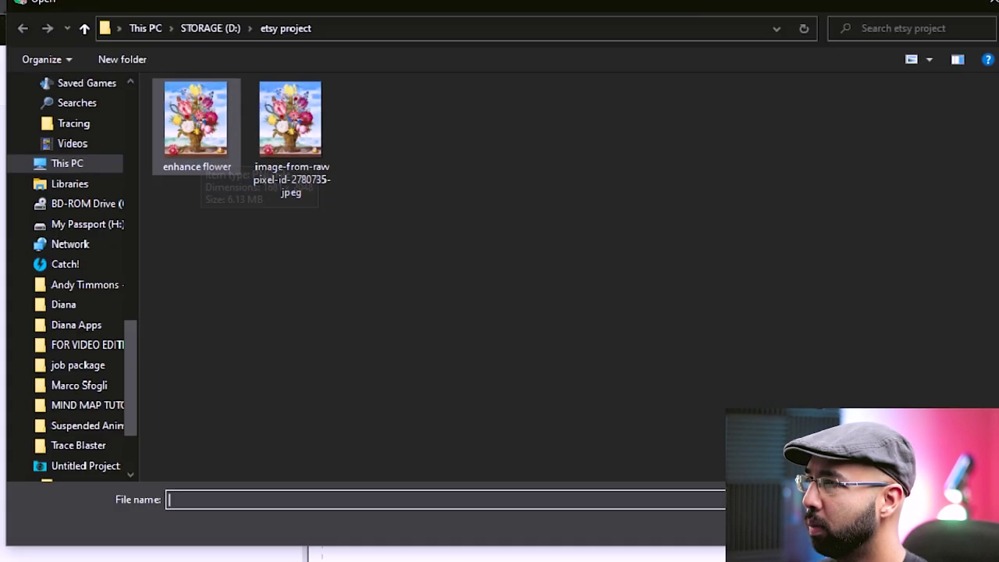
left_click(178, 155)
double_click(178, 155)
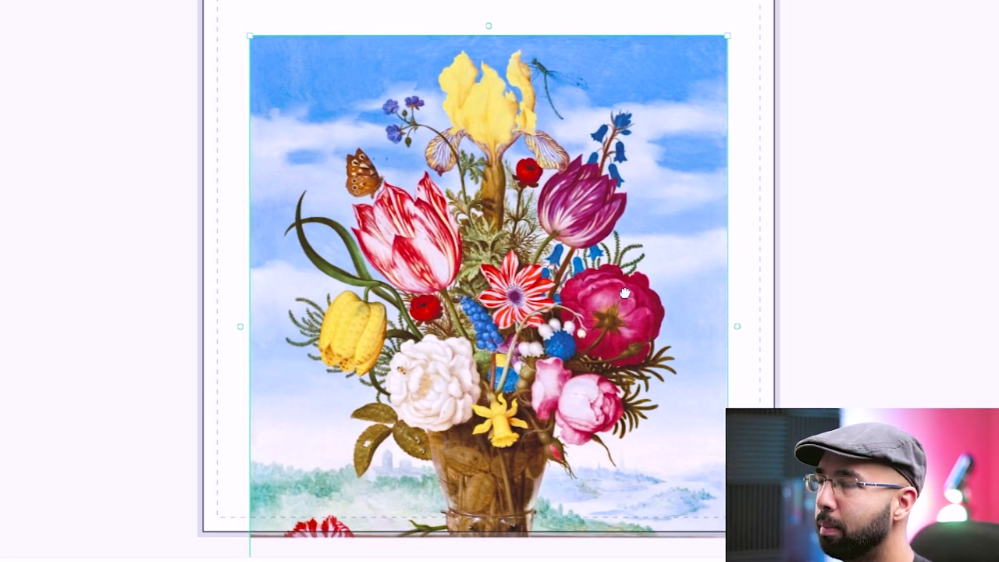
Step: Align the flower image to the top-left guides and enlarge it to fill the print area
left_click_drag(625, 293, 621, 278)
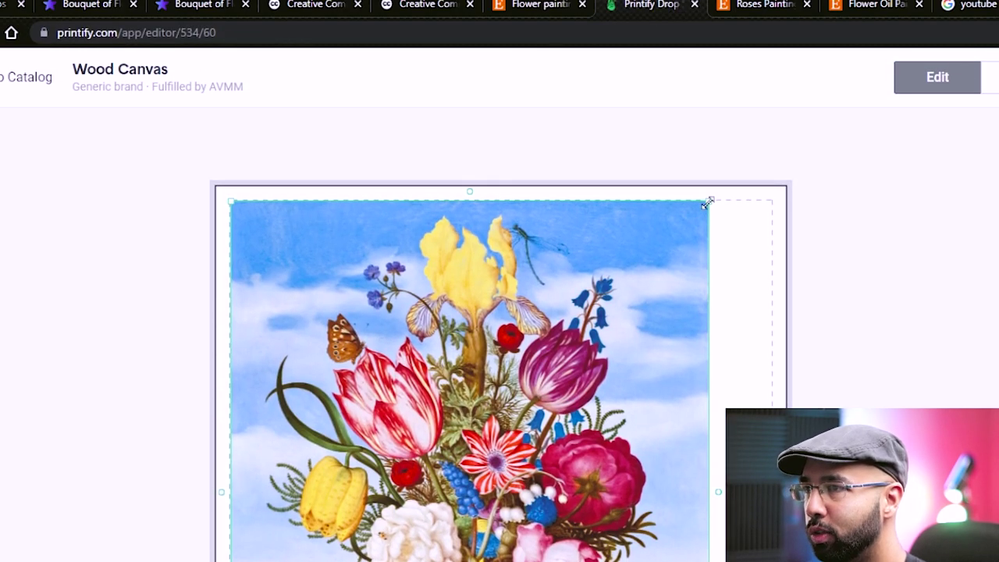
left_click_drag(710, 18, 785, 20)
left_click_drag(769, 202, 768, 190)
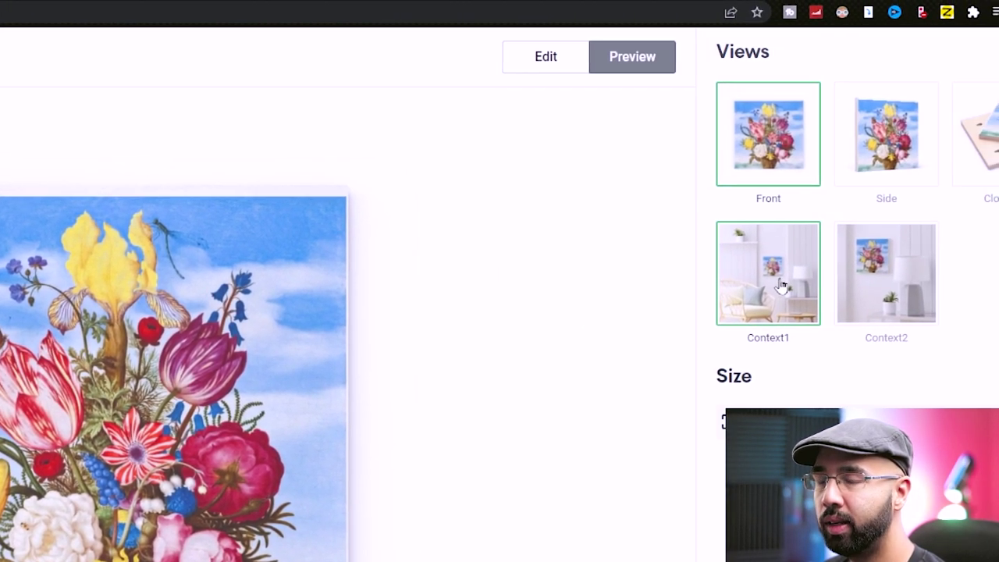
Step: Show the bouquet canvas in the Context2 room mockup
left_click(831, 277)
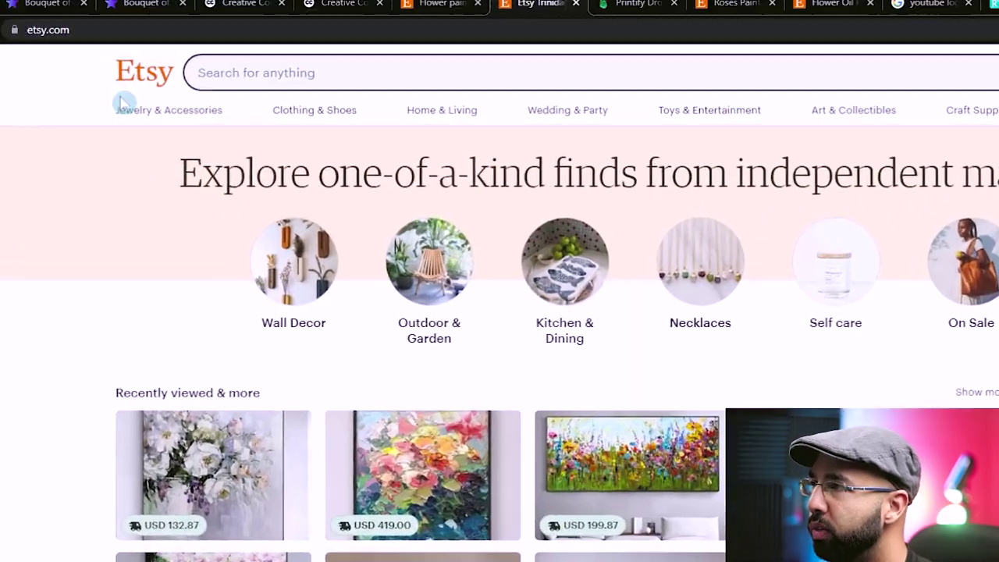
Step: From Etsy's footer, go through Sell on Etsy, Get started, and Open your Etsy shop
scroll(748, 307, "down", 20)
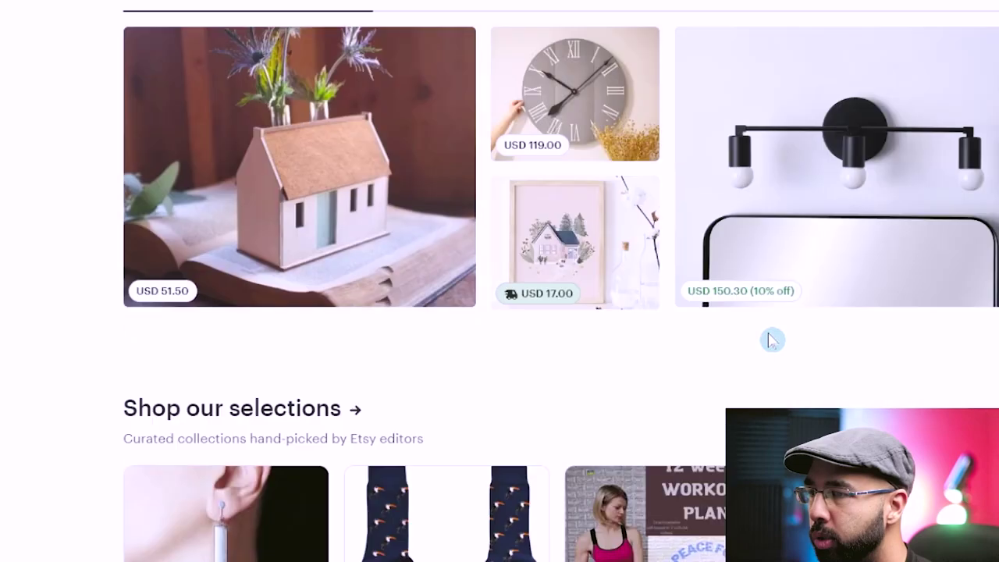
scroll(748, 307, "down", 4)
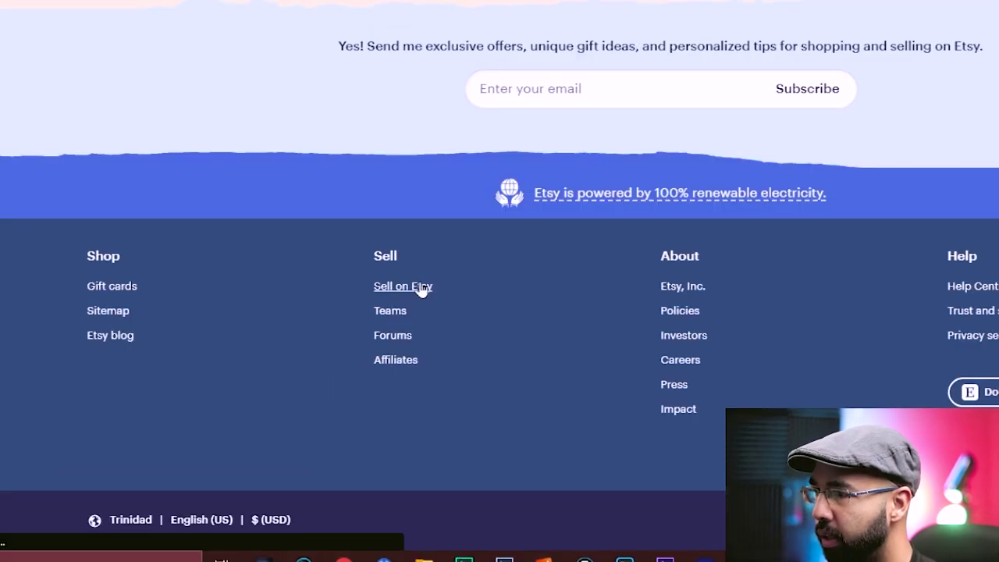
left_click(422, 286)
left_click(565, 260)
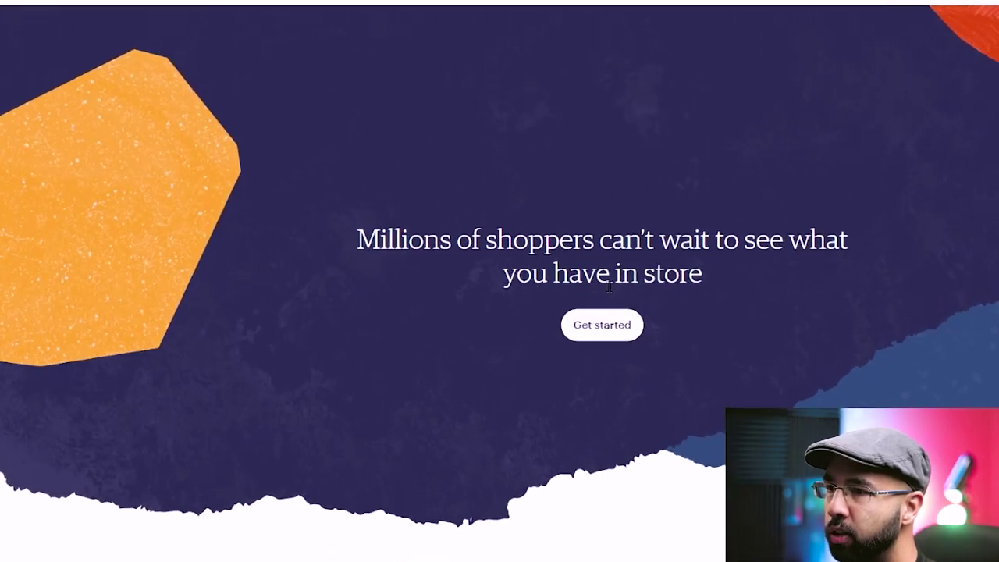
scroll(709, 285, "down", 5)
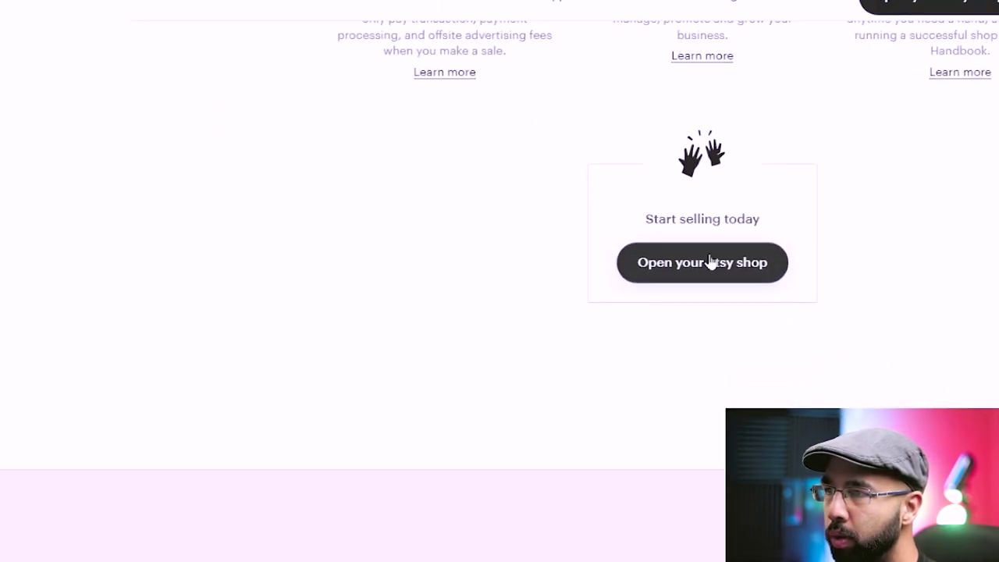
left_click(711, 524)
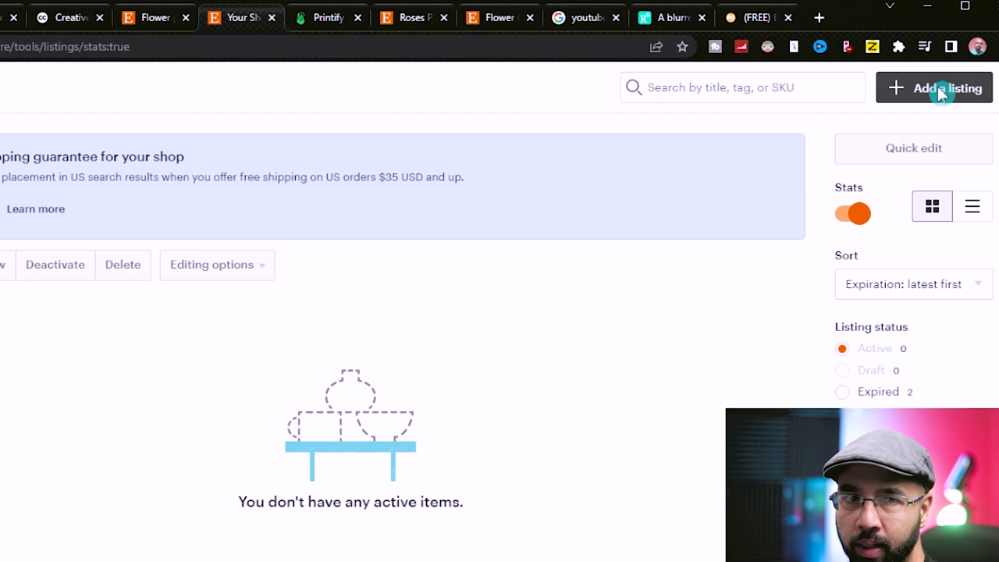
Step: Begin a new Etsy listing and upload 'enhance flower' as its photo
left_click(940, 90)
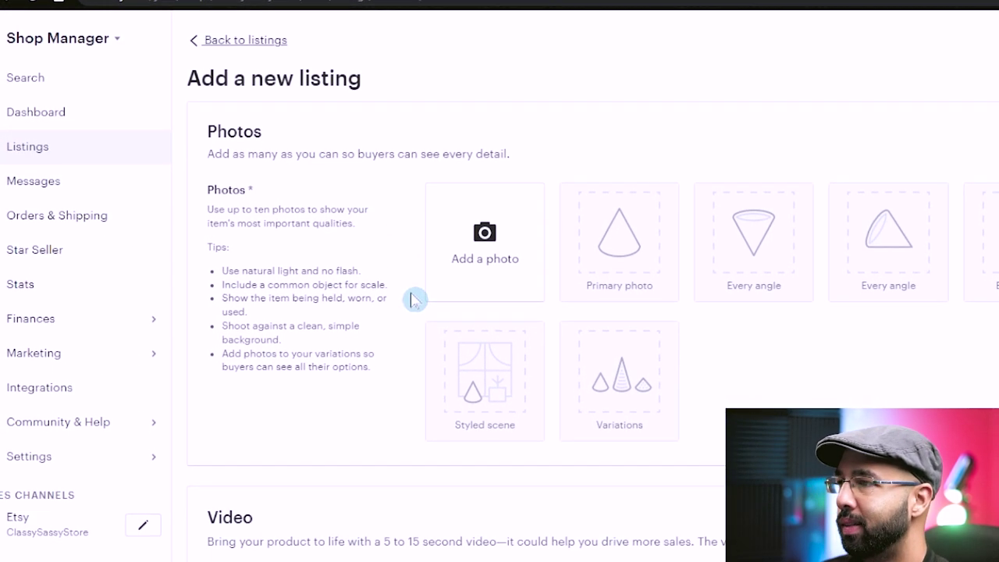
left_click(479, 285)
left_click(190, 133)
double_click(190, 133)
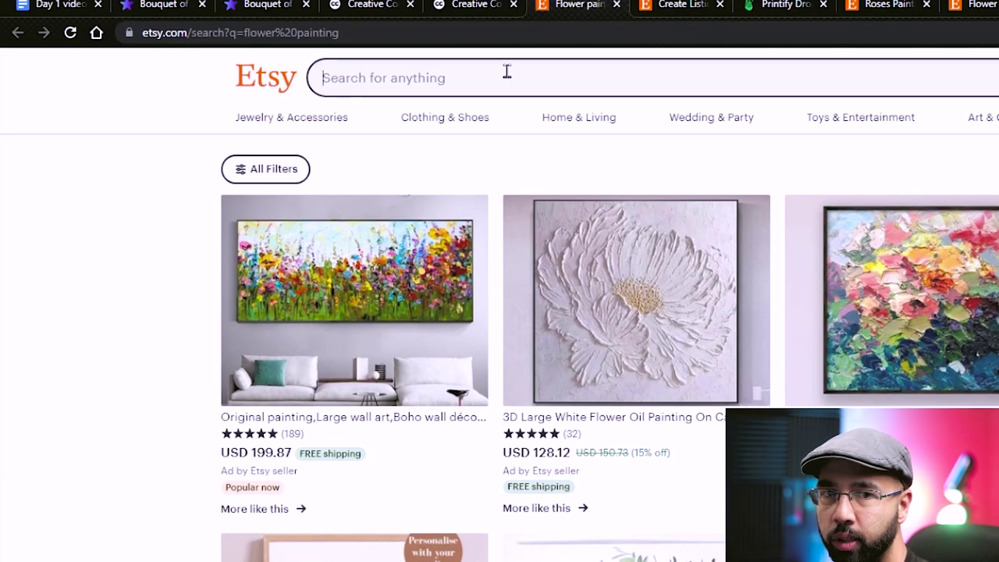
Step: Search Etsy for flower painting listings and browse the results
left_click(507, 72)
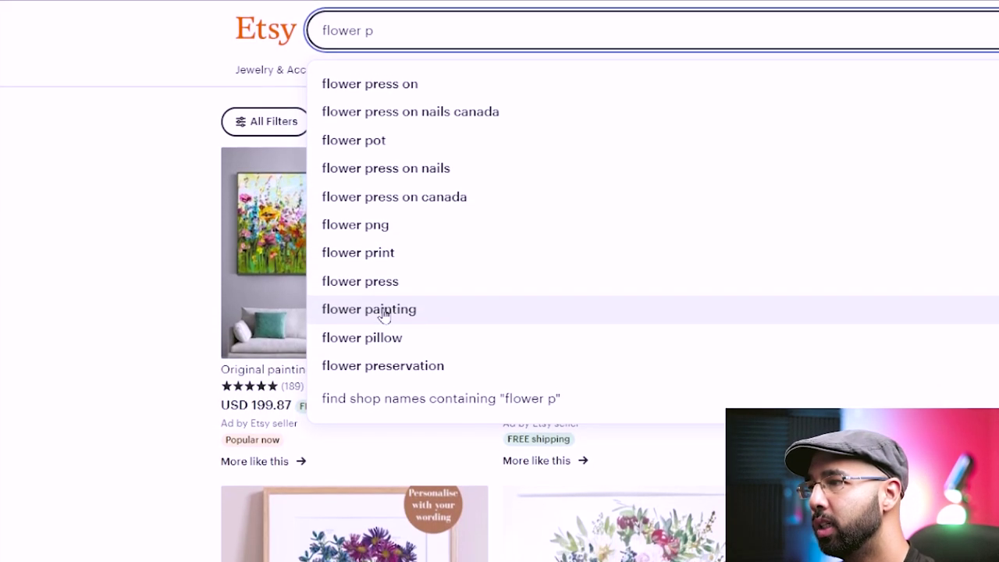
left_click(383, 357)
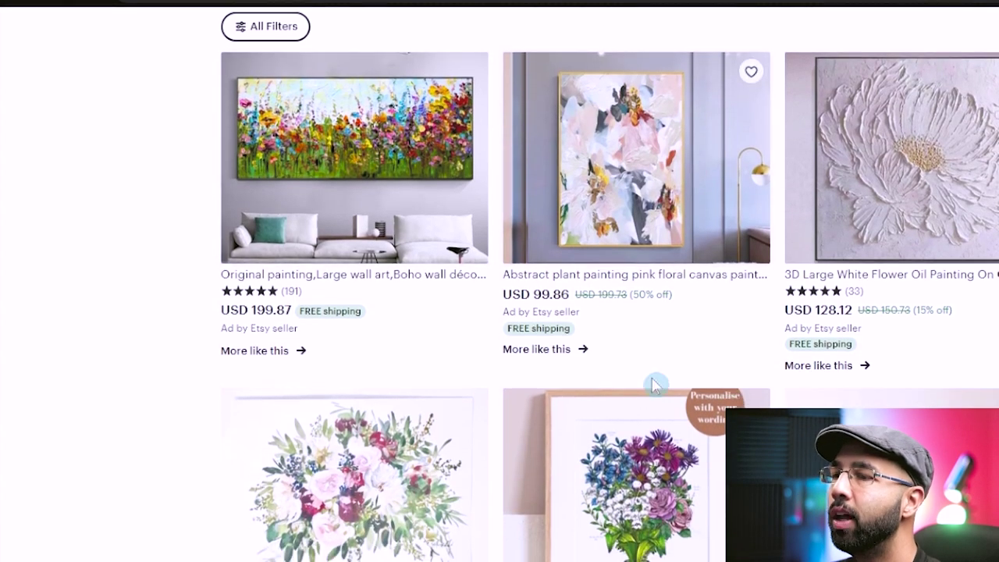
scroll(539, 283, "down", 12)
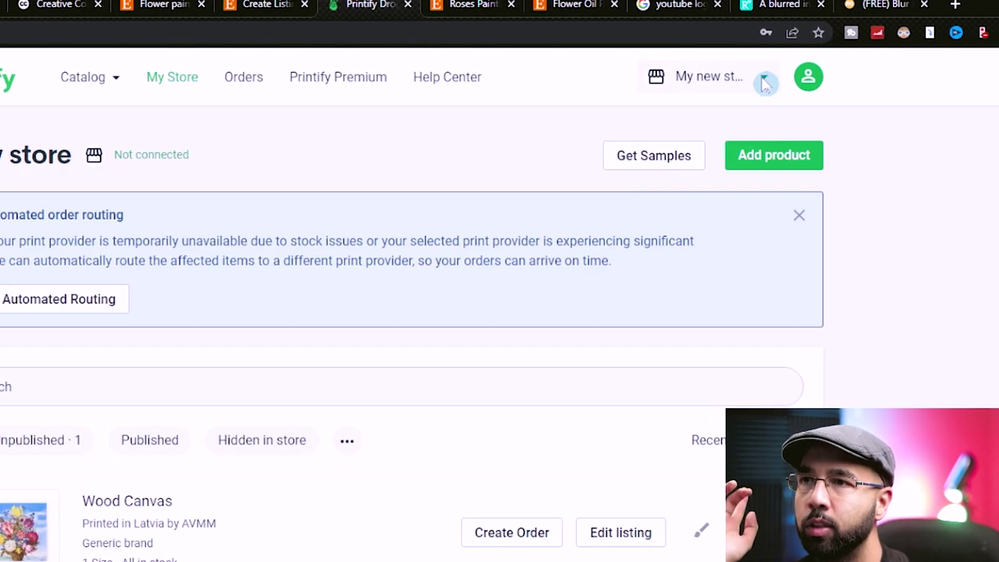
Step: In Printify's Manage My Stores, connect the store to Etsy
left_click(674, 193)
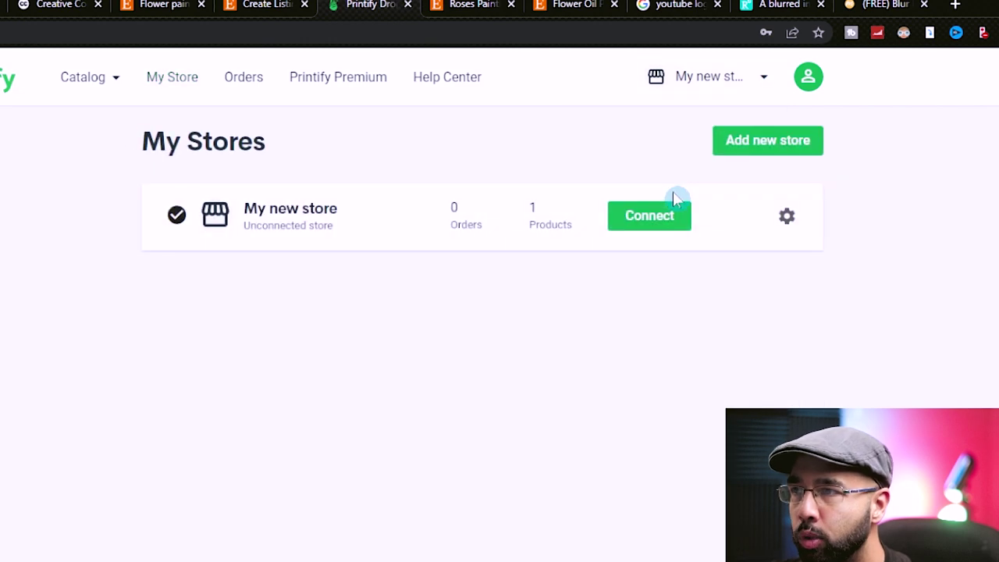
left_click(673, 205)
left_click(533, 420)
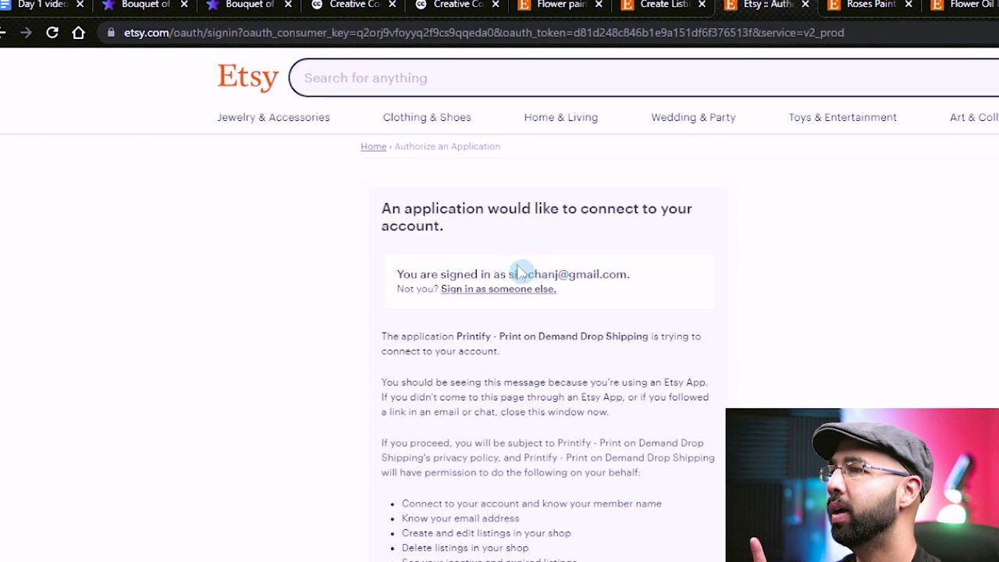
Step: Grant Printify access to the Etsy account with Allow Access
scroll(683, 341, "down", 5)
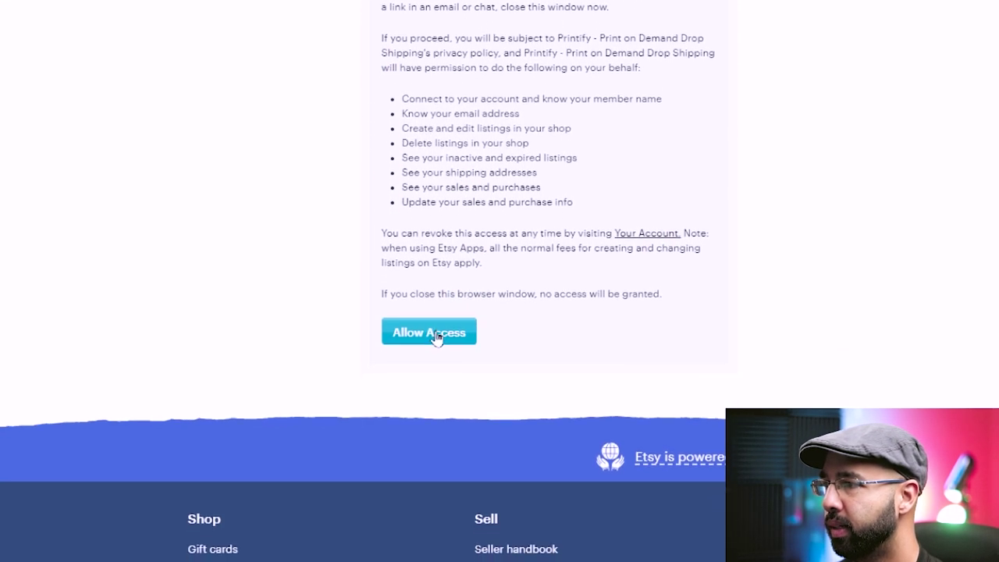
left_click(434, 437)
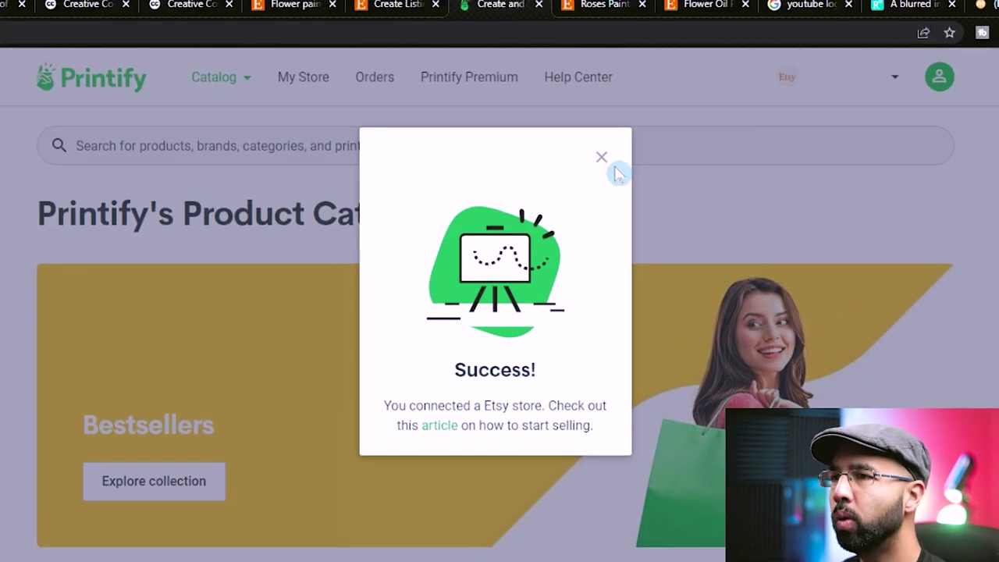
Step: Close the Success message and view the Close-Up and lamp-room Context2 mockups
right_click(619, 169)
left_click(601, 159)
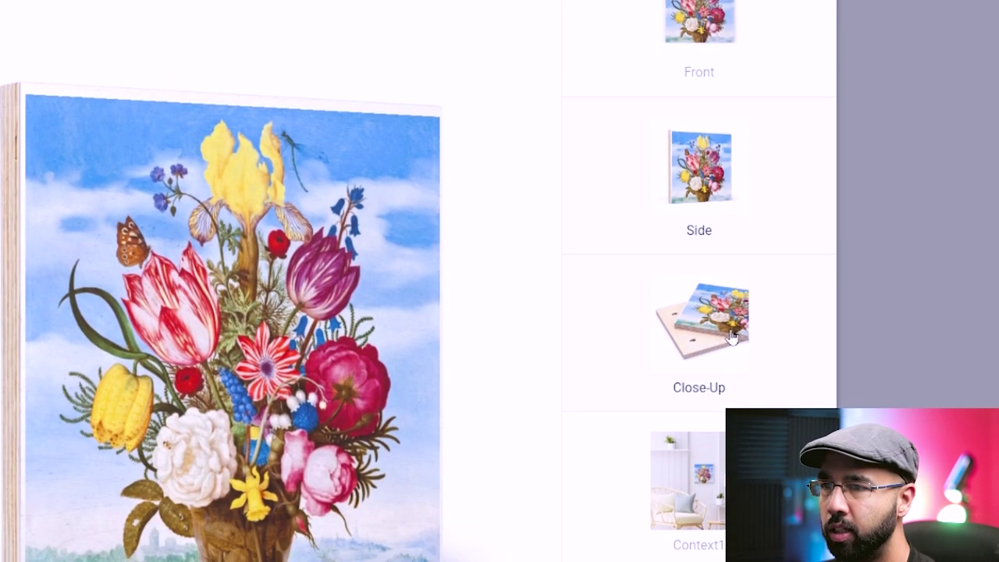
left_click(702, 327)
left_click(715, 479)
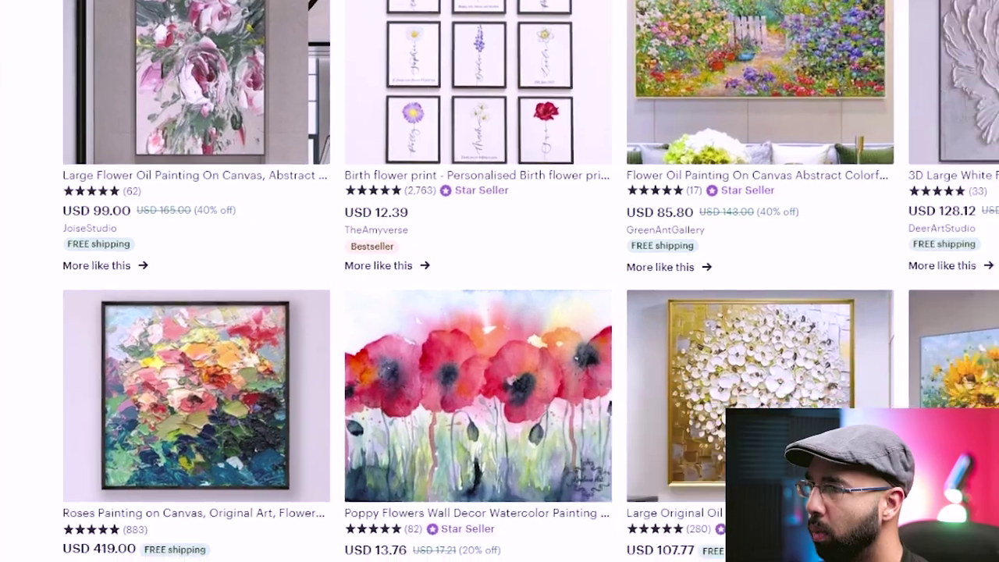
scroll(174, 104, "up", 10)
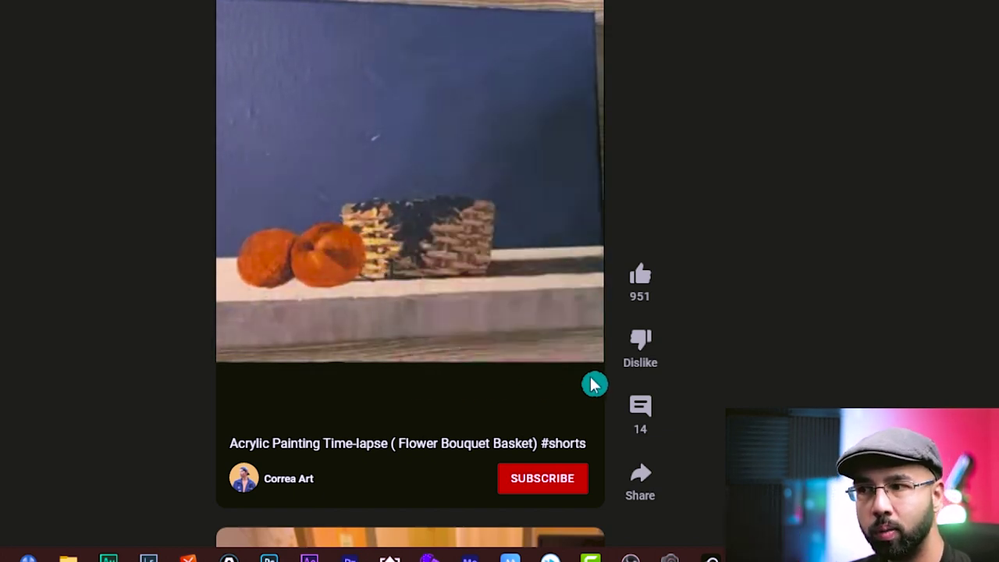
Step: Read the painting Short's description, then search YouTube for 'flower painting'
scroll(594, 384, "down", 1)
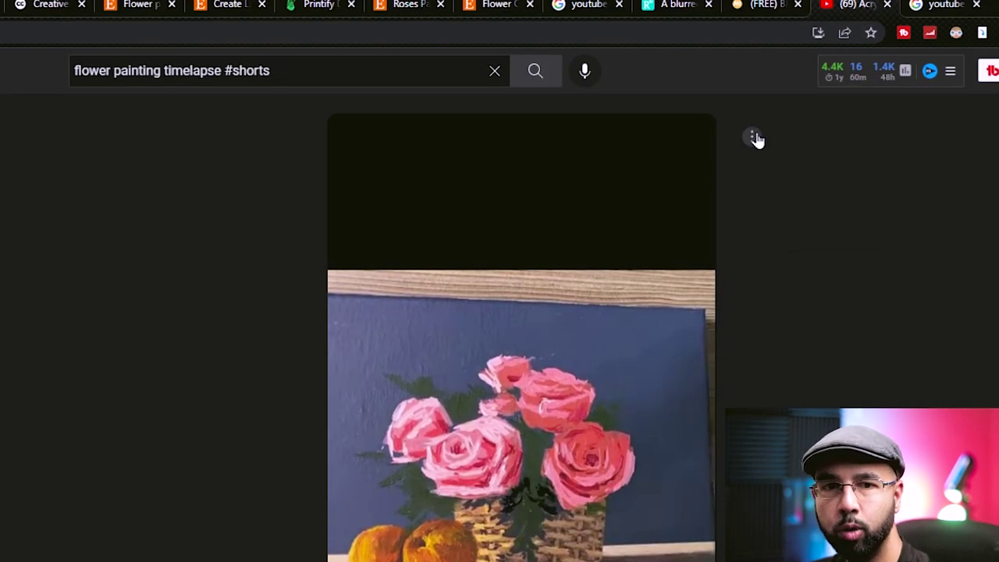
left_click(755, 138)
left_click(773, 176)
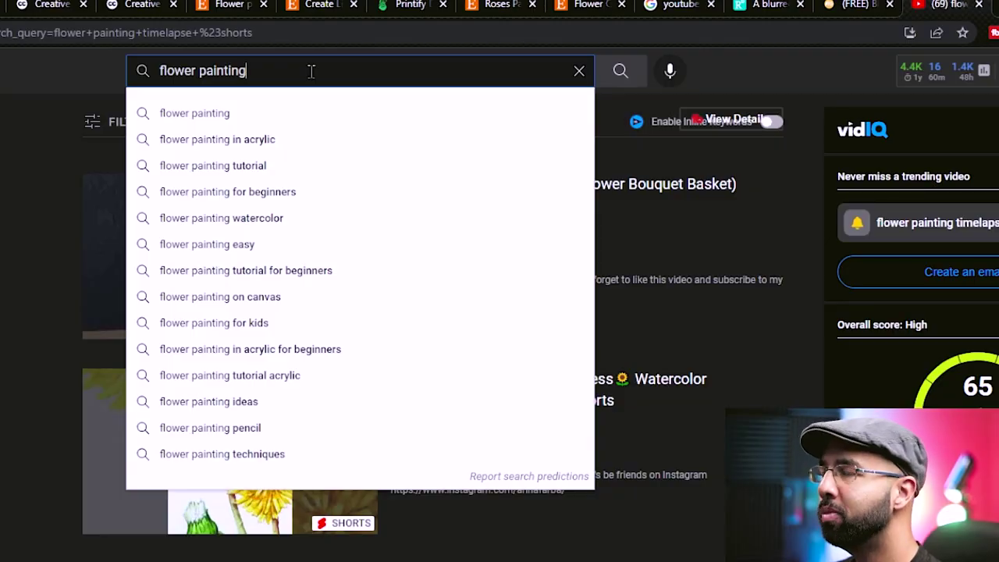
key("Return")
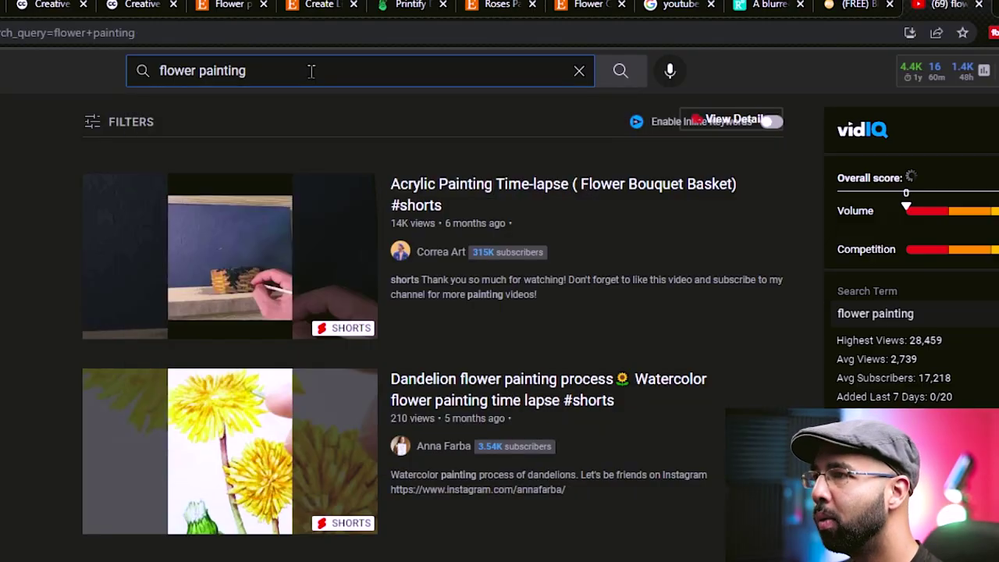
Step: Filter the flower painting results to Creative Commons videos
scroll(281, 219, "down", 2)
scroll(350, 218, "down", 8)
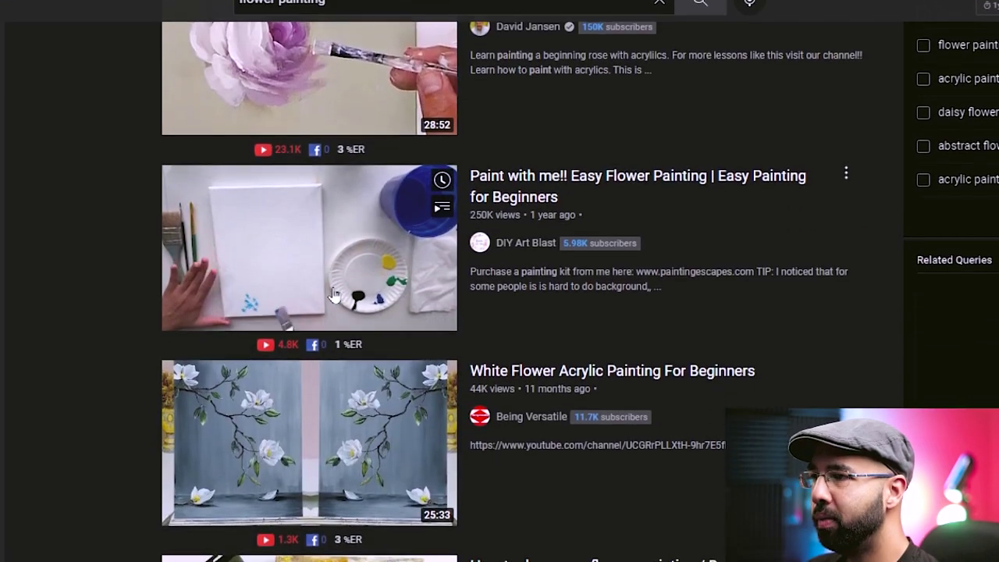
scroll(337, 301, "up", 3)
scroll(331, 303, "down", 1)
scroll(343, 312, "up", 5)
scroll(370, 305, "up", 5)
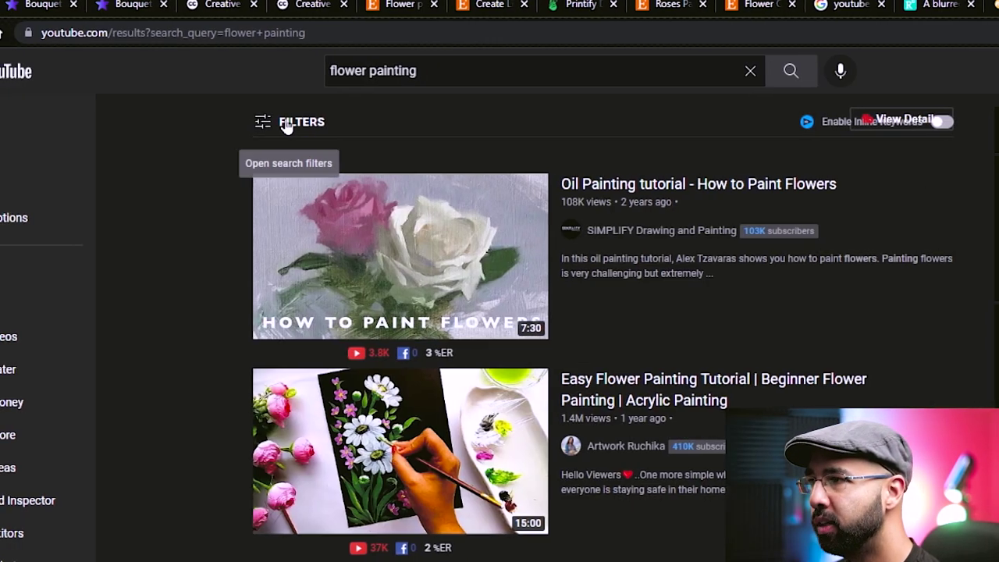
left_click(271, 123)
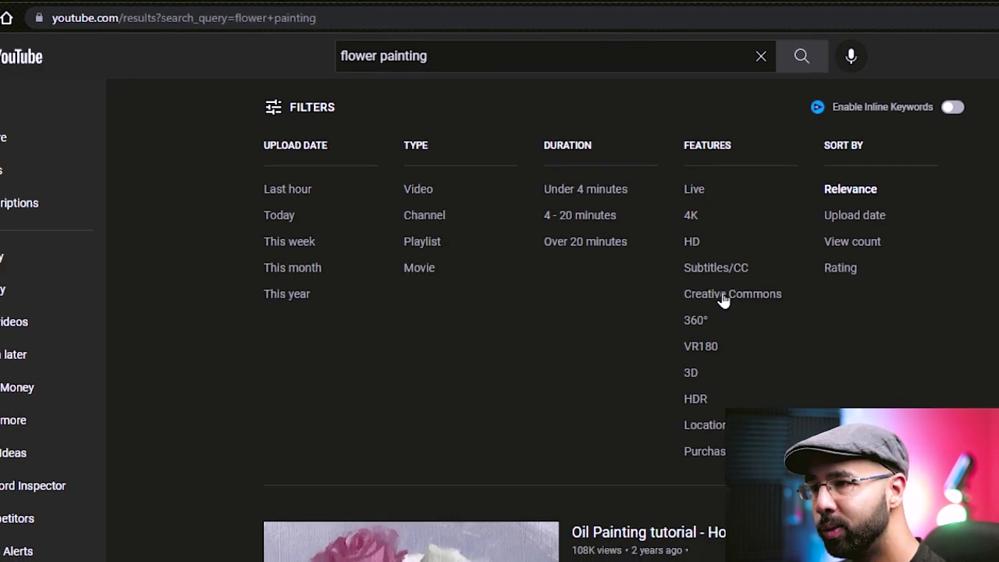
scroll(451, 352, "down", 5)
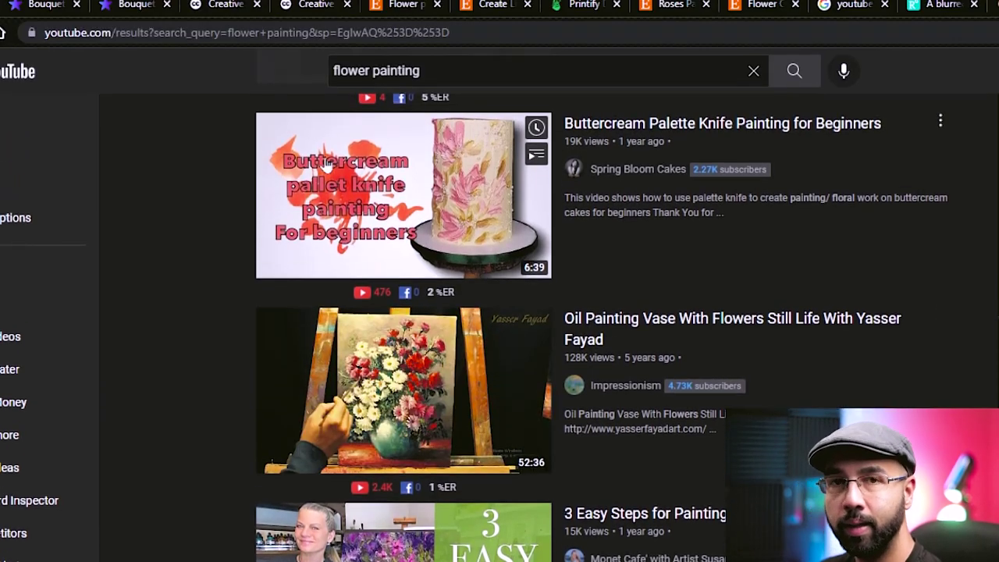
scroll(429, 306, "up", 5)
scroll(427, 290, "down", 5)
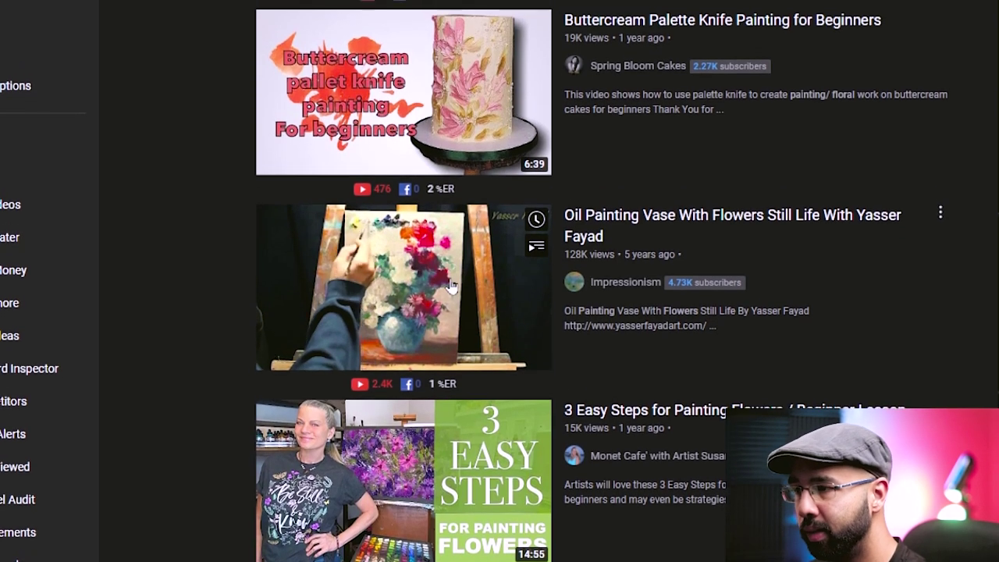
Step: Play the Oil Painting Vase With Flowers video from about 50:05 and bring up copy options for its address
left_click(422, 304)
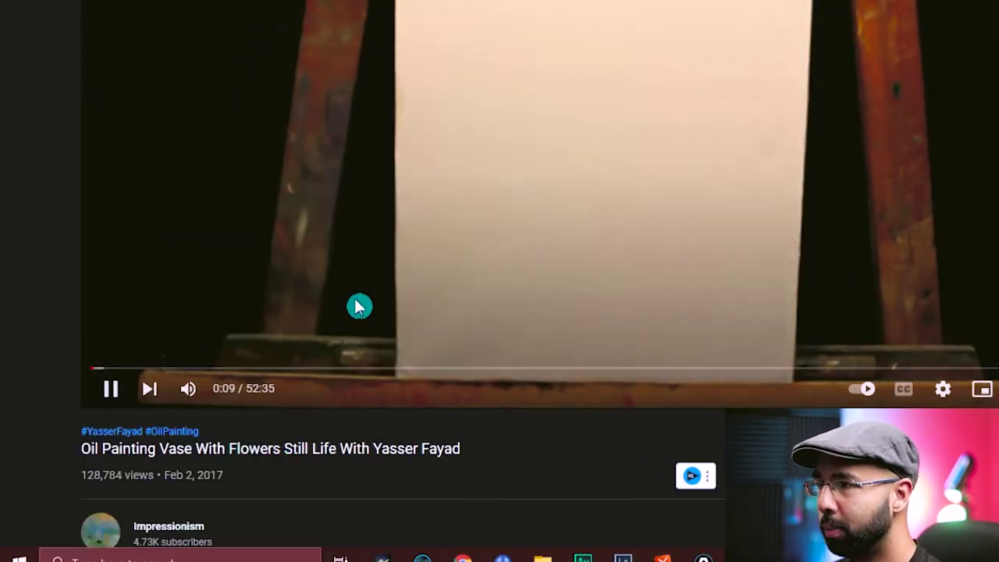
left_click(324, 364)
left_click_drag(326, 359, 998, 353)
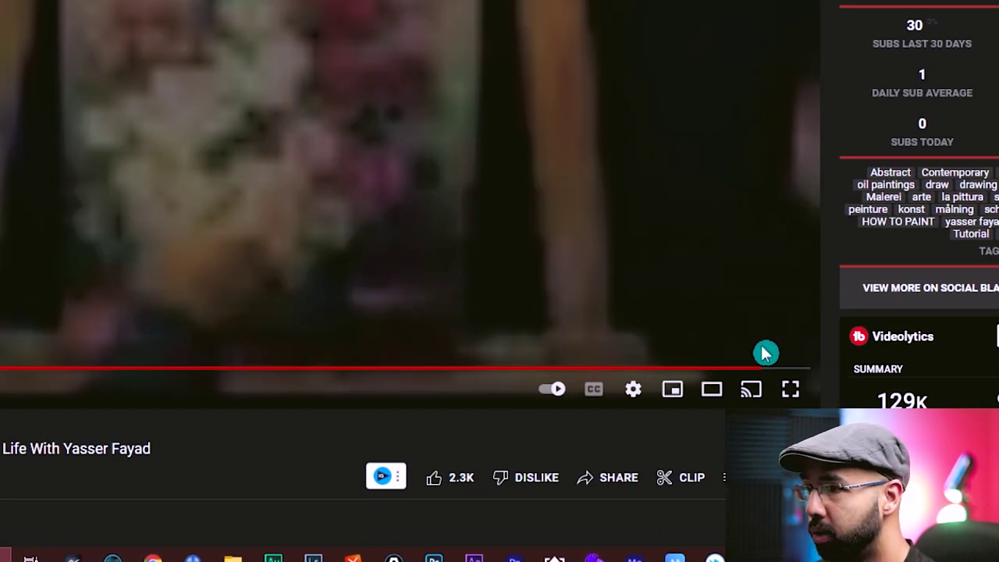
left_click_drag(765, 354, 769, 354)
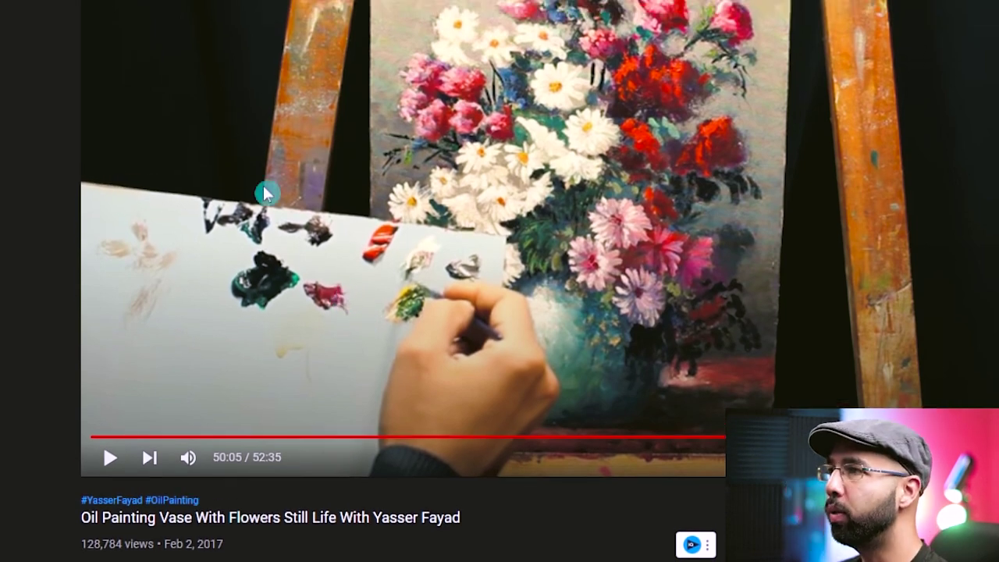
right_click(184, 33)
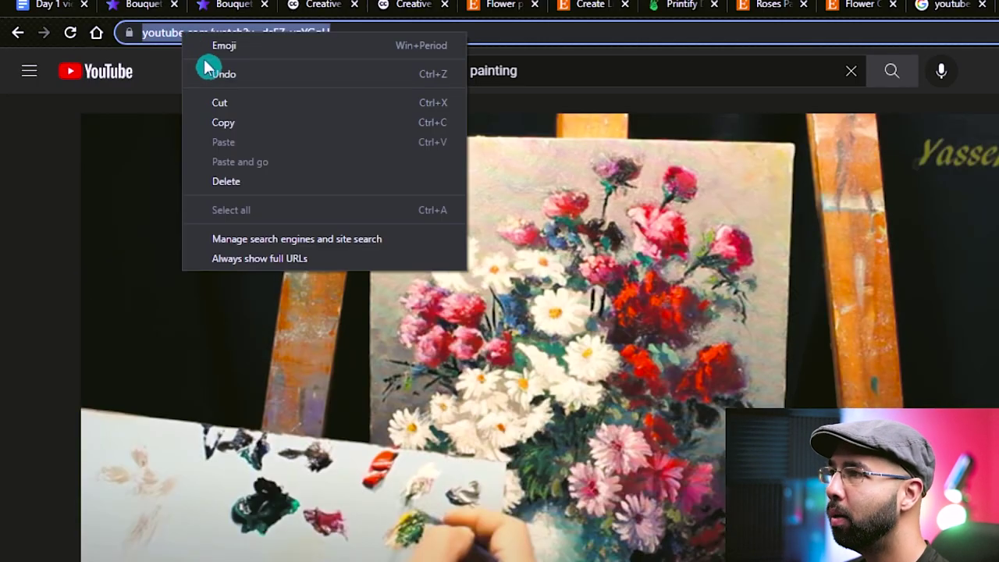
Step: Paste the vase-of-flowers painting video link into Y2Mate and download it as a 1080p MP4
left_click(242, 125)
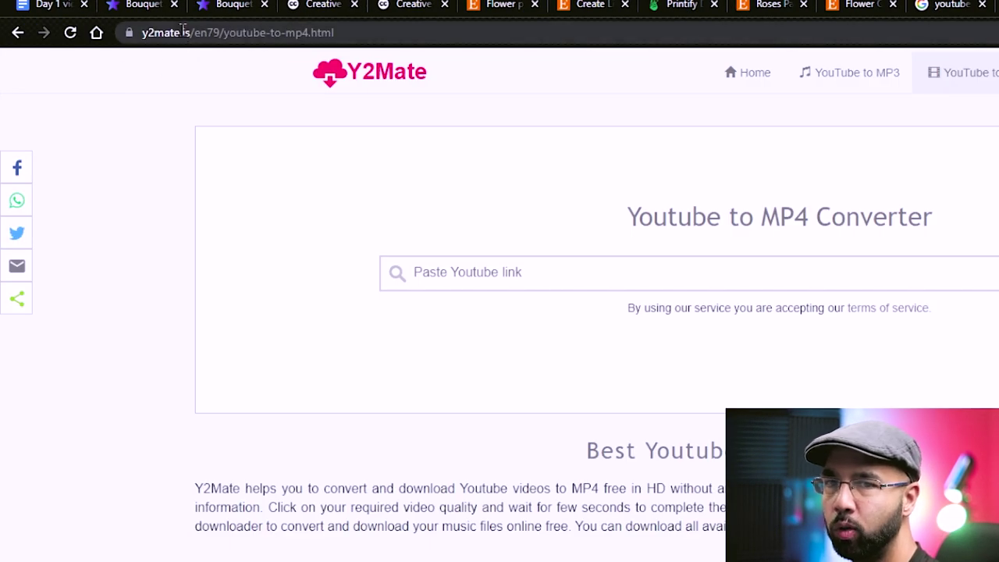
left_click_drag(192, 33, 153, 30)
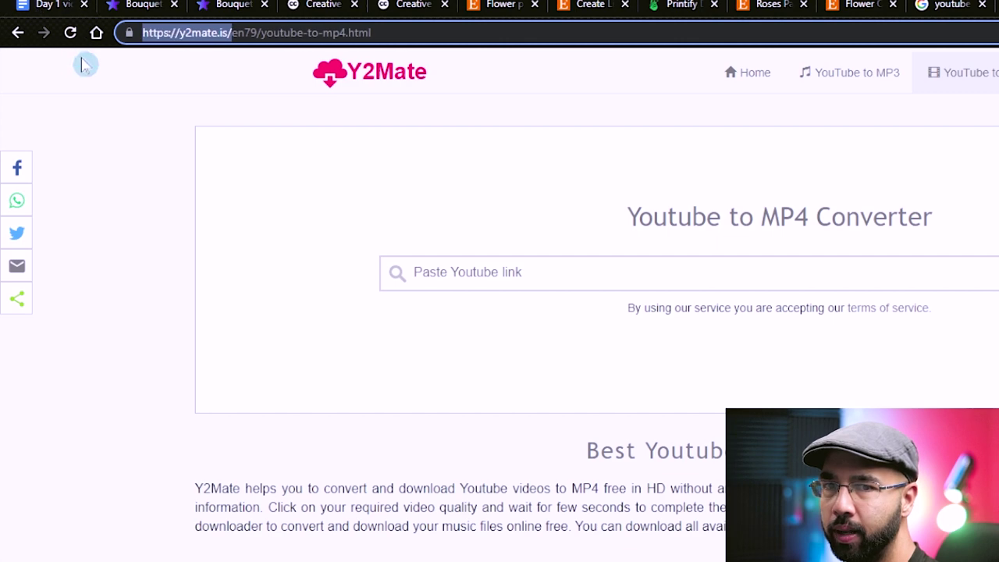
left_click(539, 274)
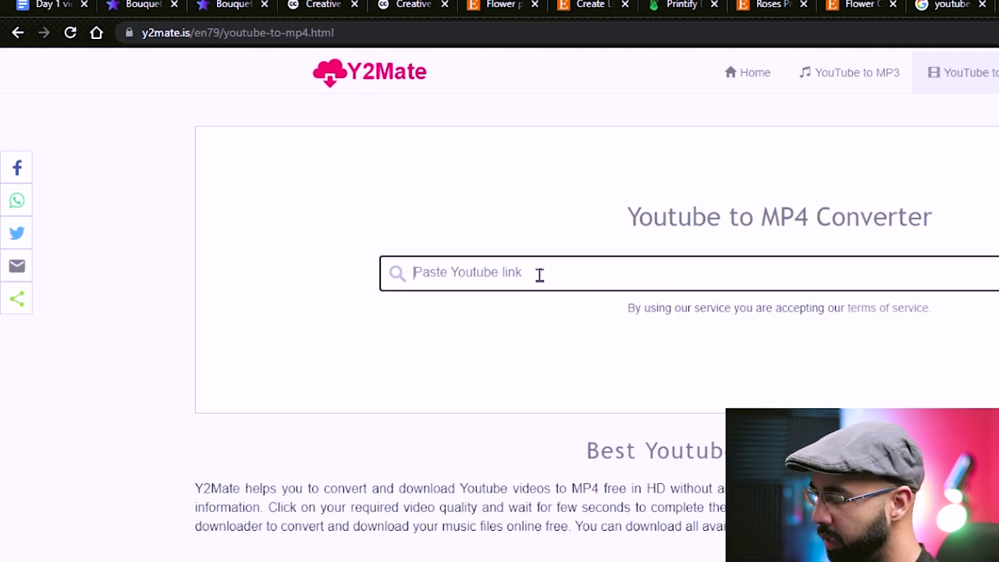
key("ctrl+v")
left_click(794, 279)
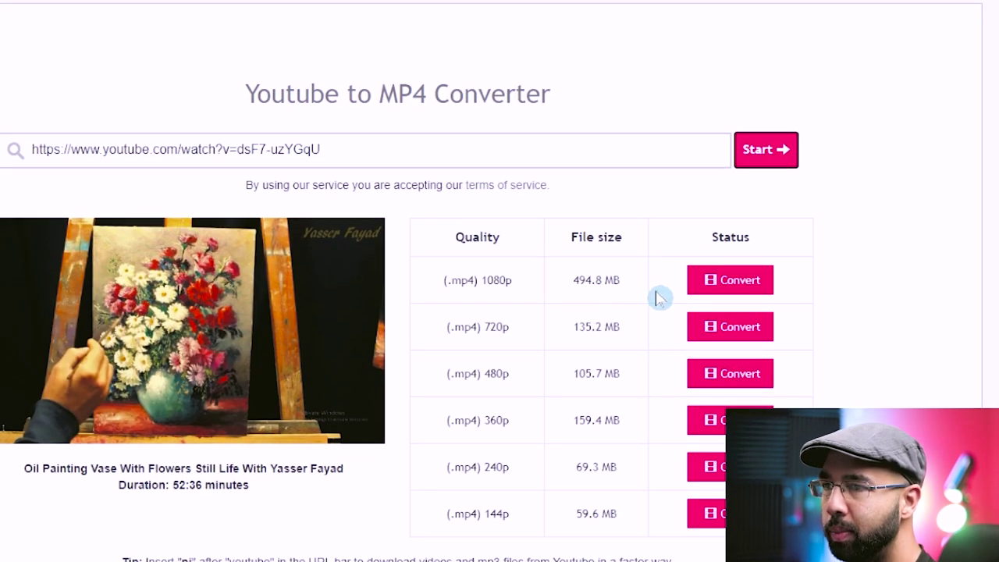
left_click(730, 287)
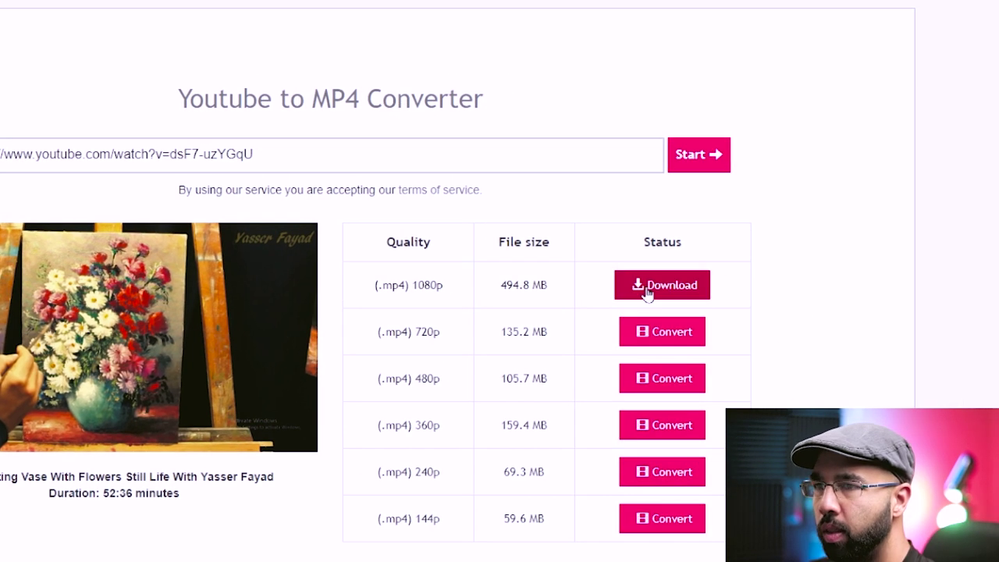
left_click(717, 290)
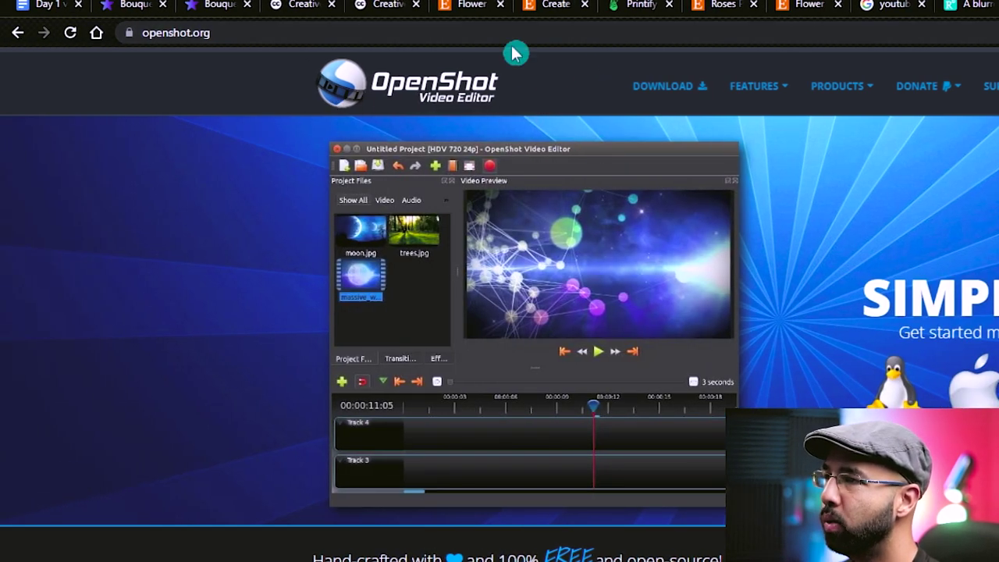
Step: Download the OpenShot v2.6.1 Windows 64-bit installer from openshot.org
scroll(726, 156, "down", 5)
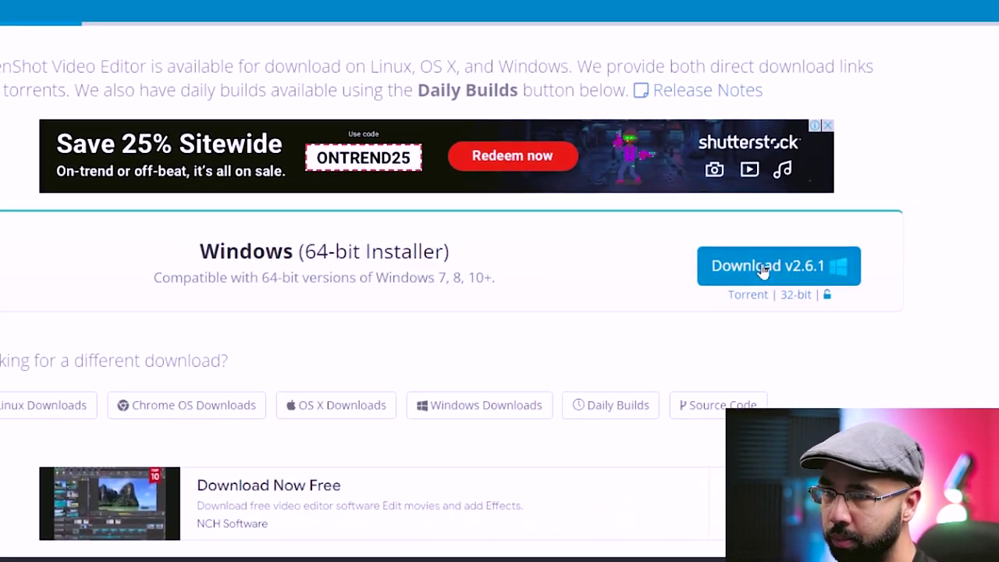
left_click(828, 162)
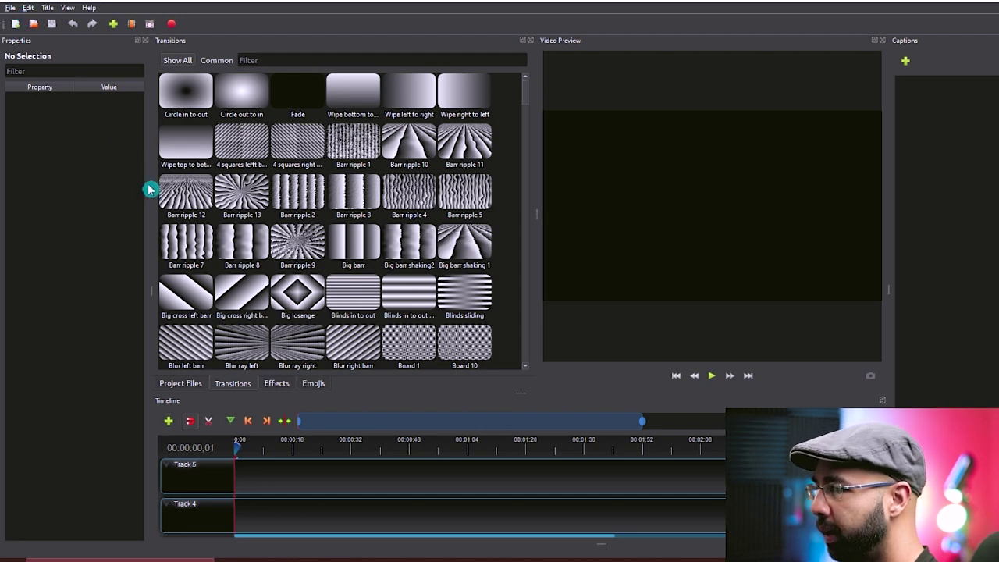
Step: Place the downloaded painting video on the timeline and apply Time > Fast > Forward
left_click_drag(652, 349, 441, 474)
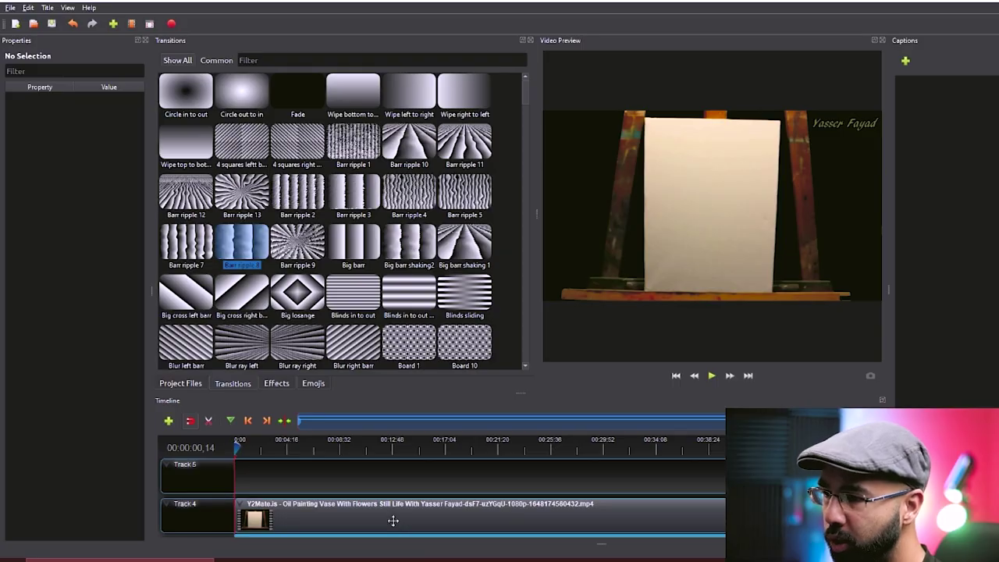
right_click(393, 521)
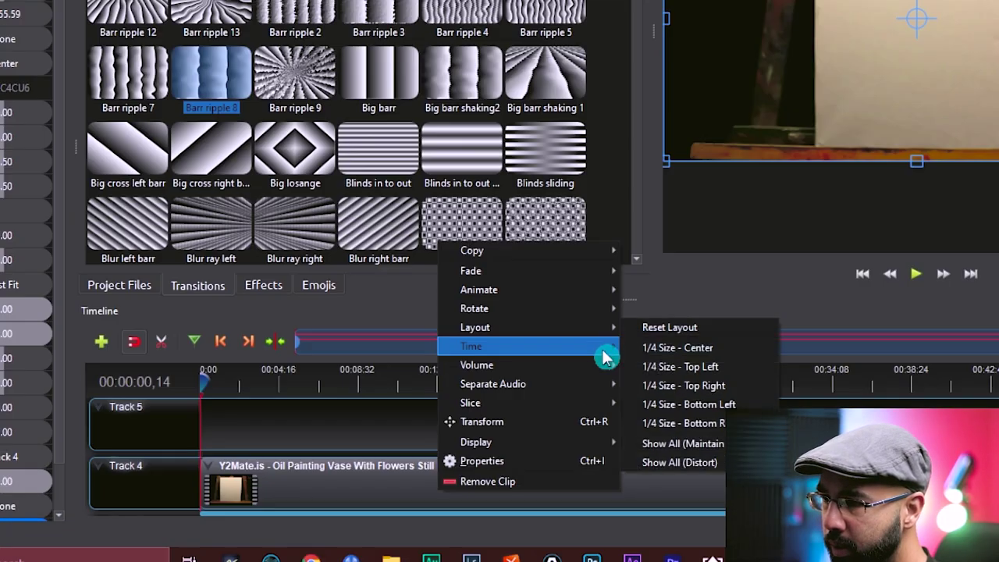
mouse_move(506, 432)
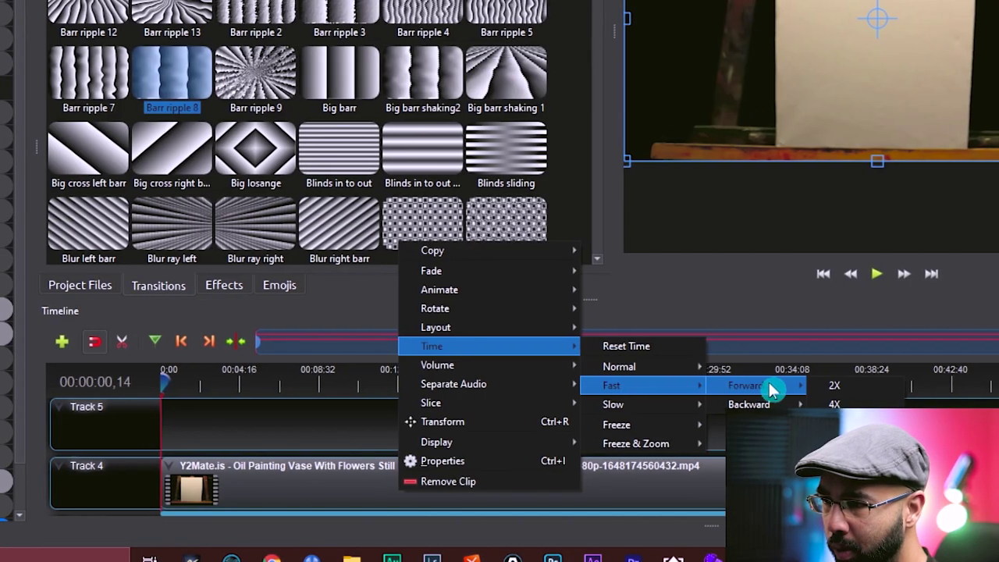
left_click(871, 385)
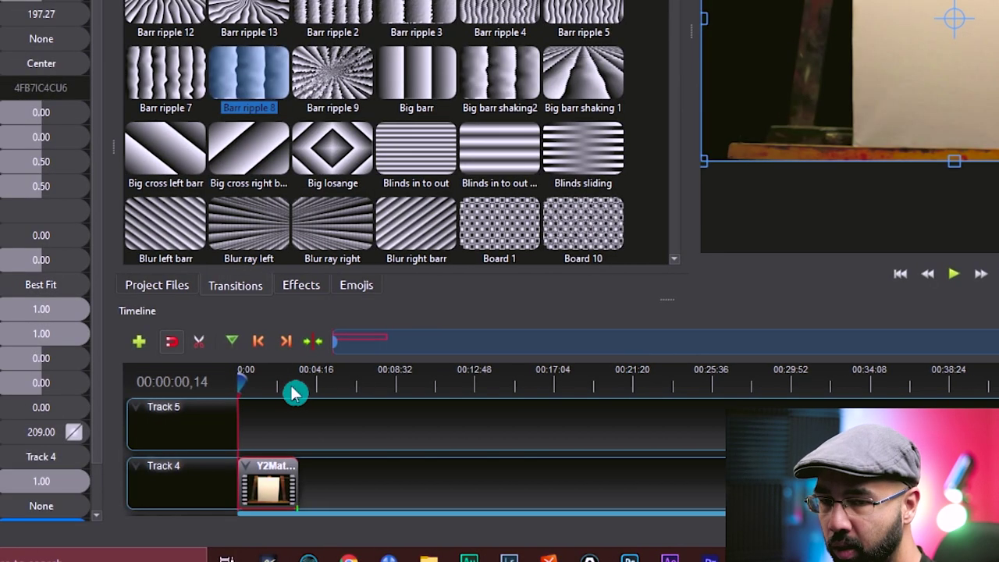
Step: Move the playhead back to 00:01:56,24 and speed the painting clip up 4X
left_click(119, 390)
left_click_drag(293, 392, 274, 390)
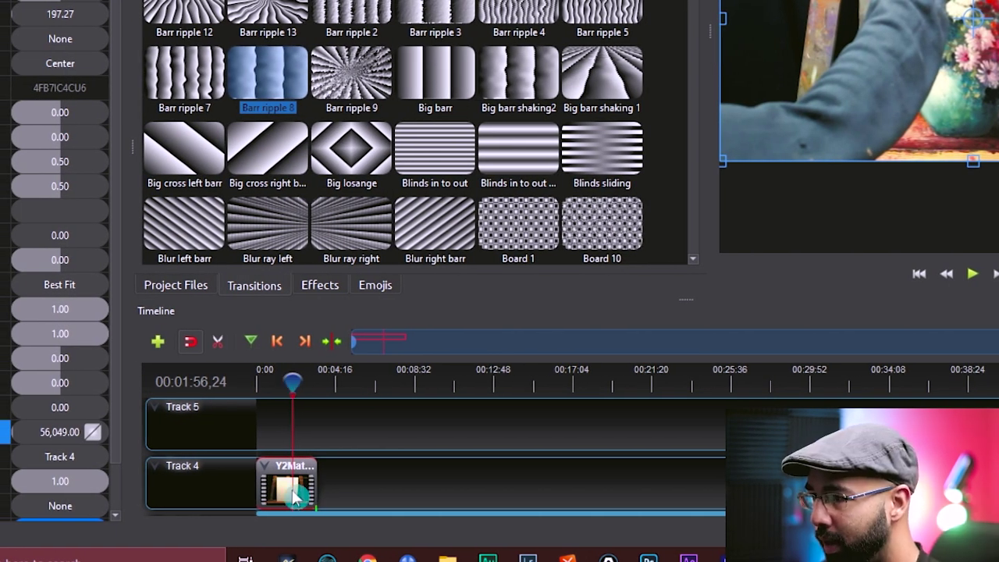
mouse_move(321, 346)
mouse_move(501, 386)
mouse_move(635, 386)
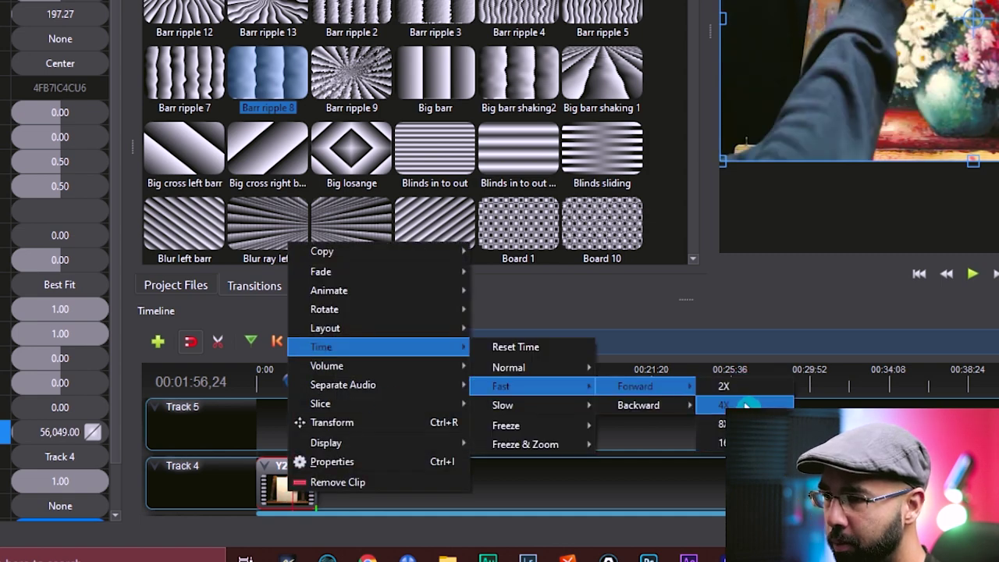
left_click(746, 405)
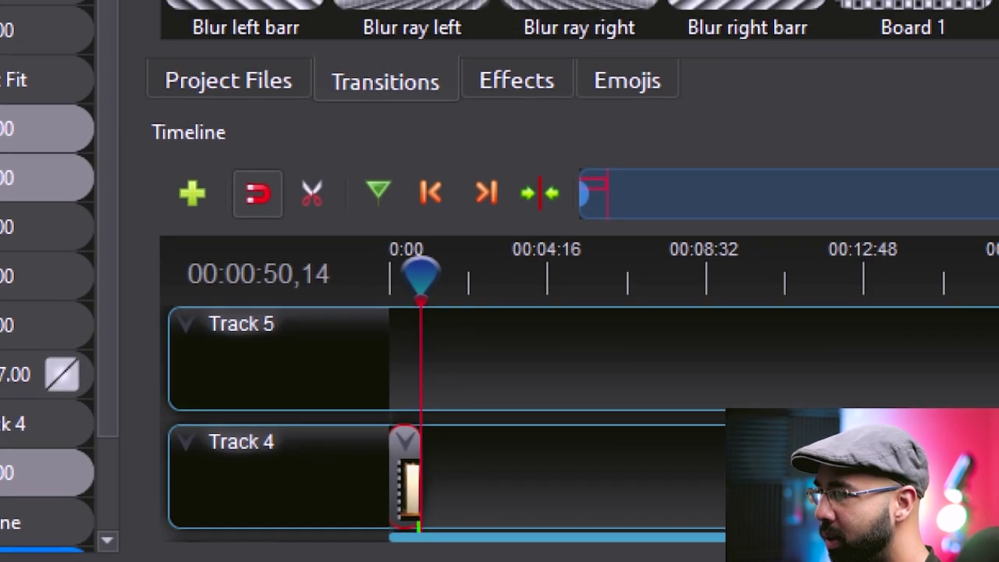
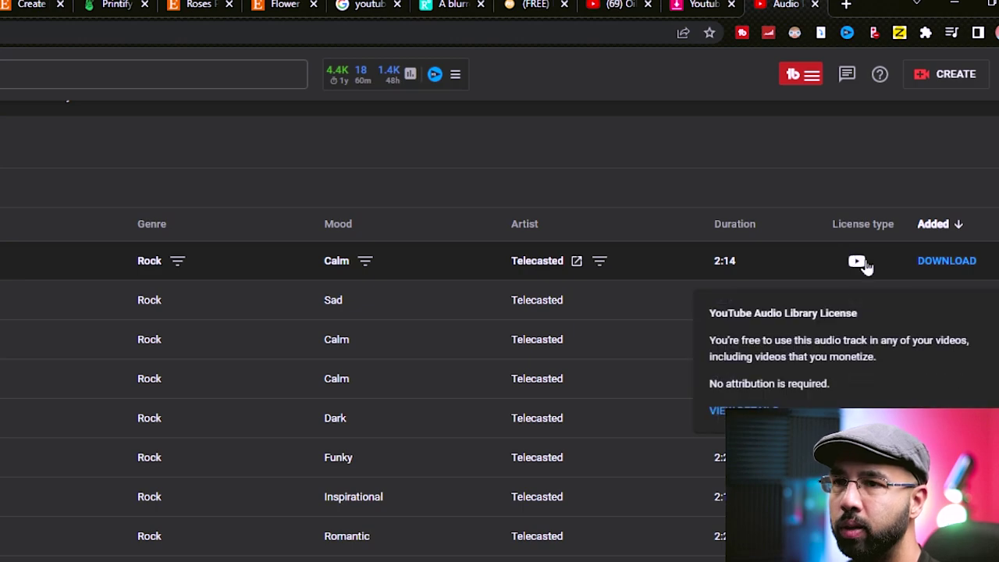
Step: Review the Audio Library license, then place Sailing - Telecasted.mp3 as a clip on Track 5
left_click(864, 267)
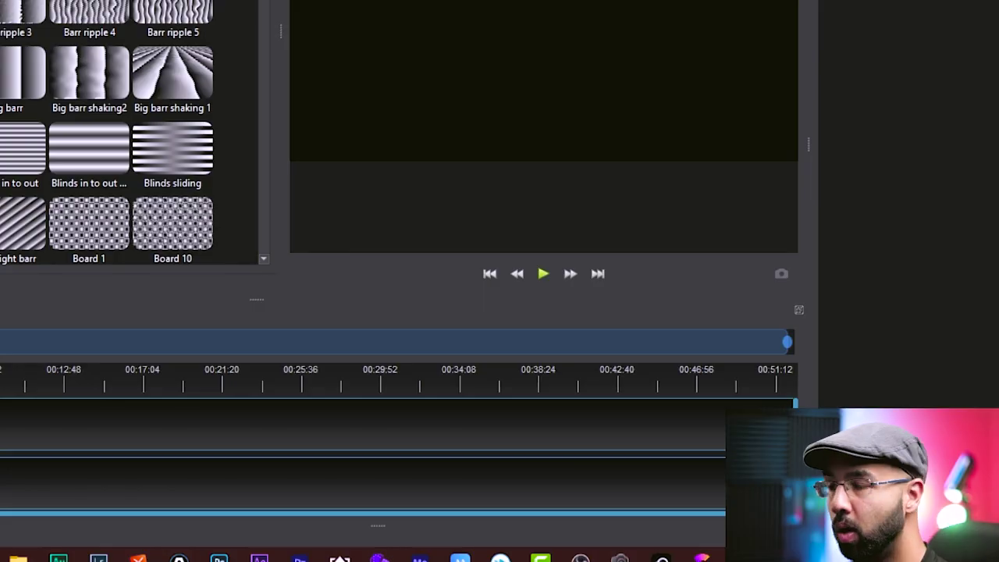
left_click_drag(828, 367, 0, 434)
left_click_drag(253, 436, 257, 429)
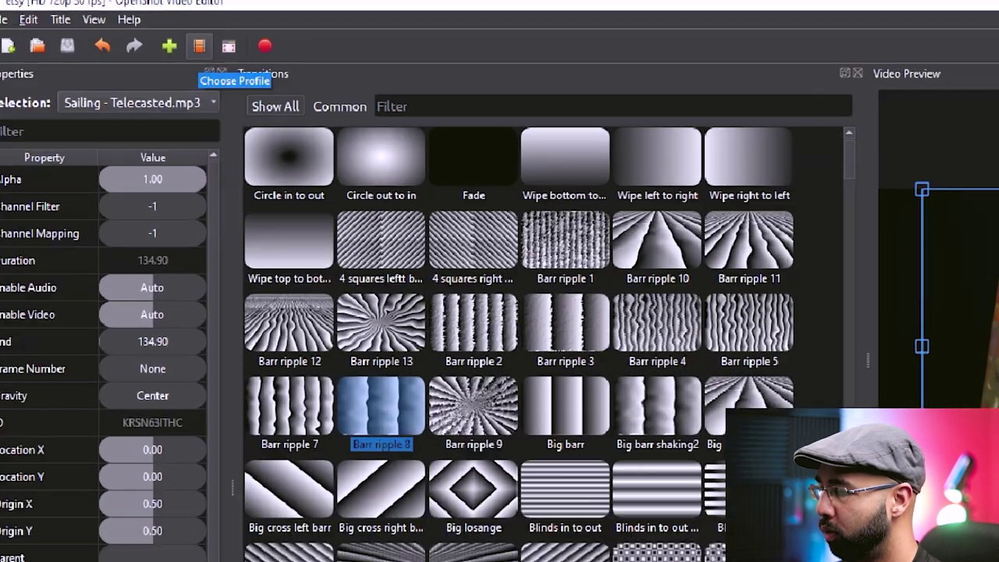
Step: Switch the project to the FHD Vertical 1080p 30 fps profile and enlarge the painting clip to fill the frame
left_click(198, 52)
left_click(742, 394)
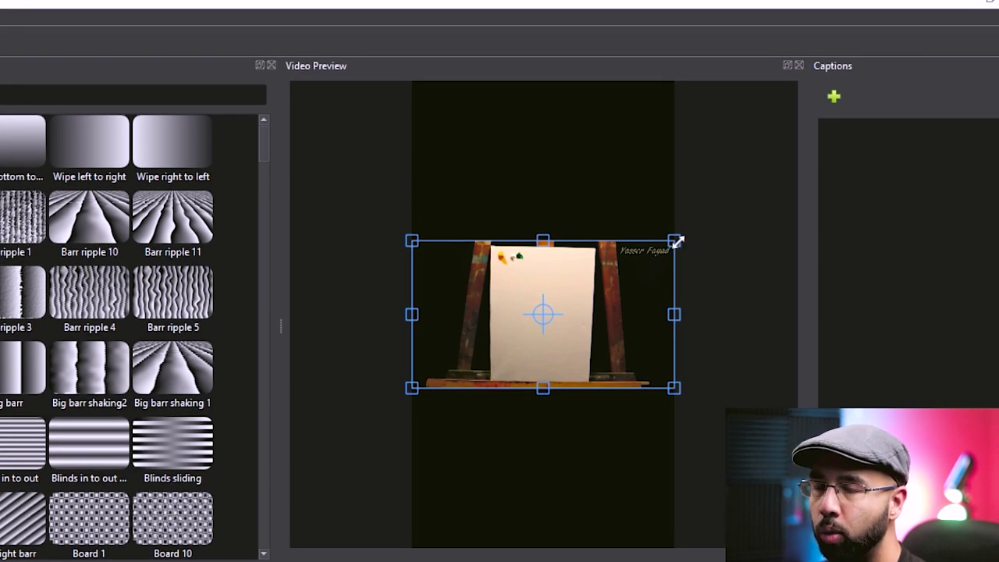
left_click_drag(694, 220, 804, 164)
left_click(545, 561)
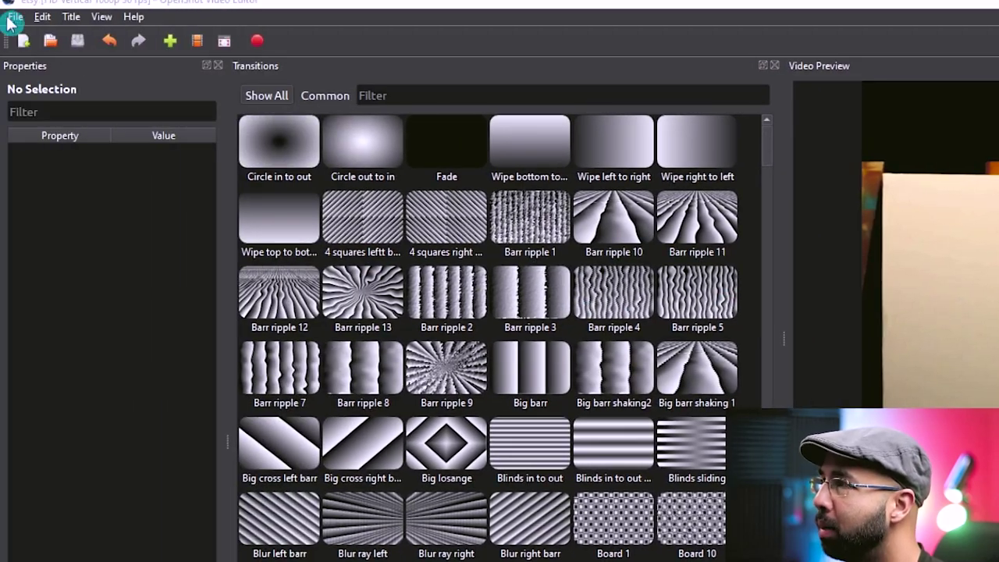
Step: Export the project as a video, then begin a new YouTube upload
left_click(16, 17)
mouse_move(187, 190)
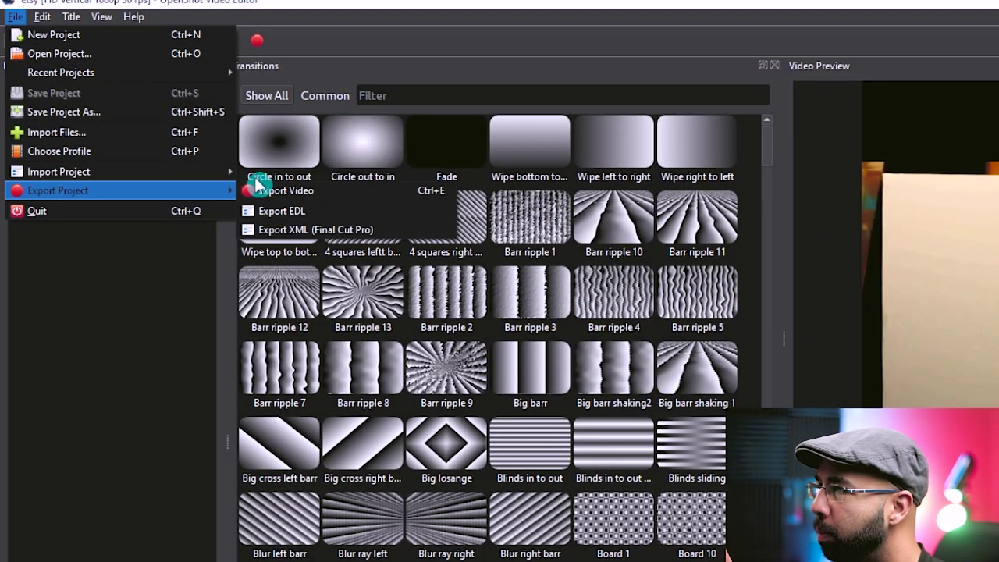
left_click(316, 192)
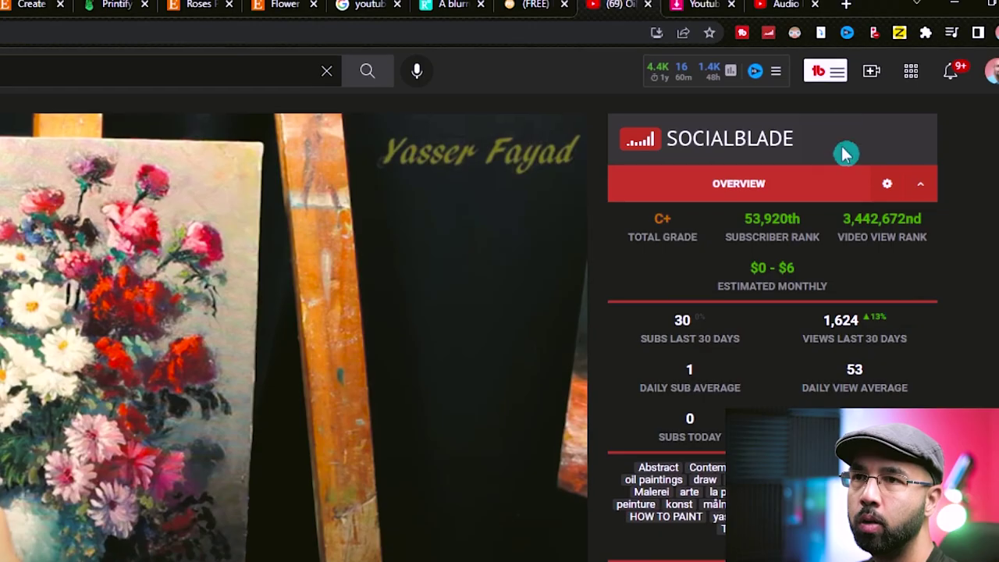
left_click(872, 71)
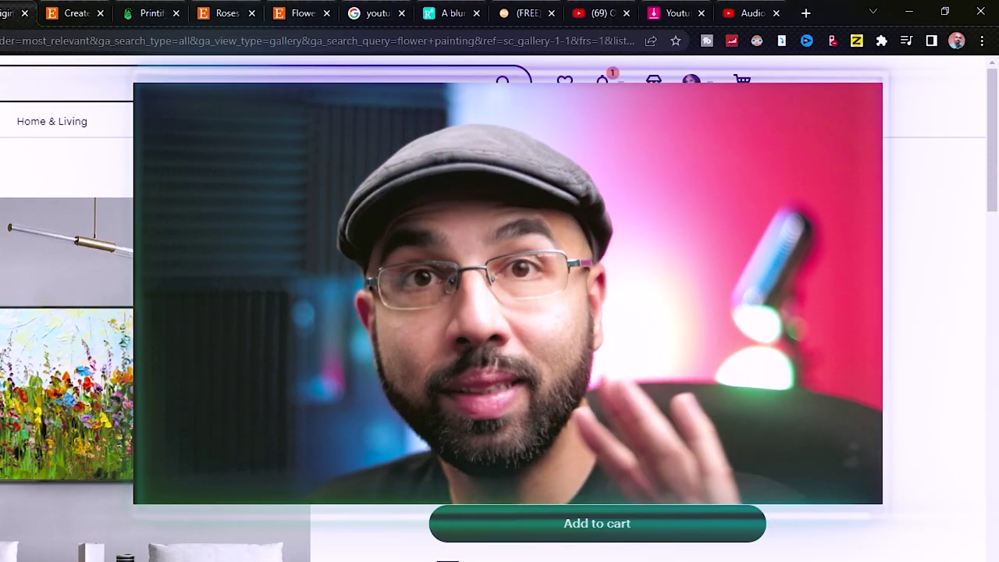
Step: Shorten the Etsy listing URL in Bitly to etsy.me/3NkrXPN and paste it into the YouTube Description
left_click(296, 40)
right_click(297, 40)
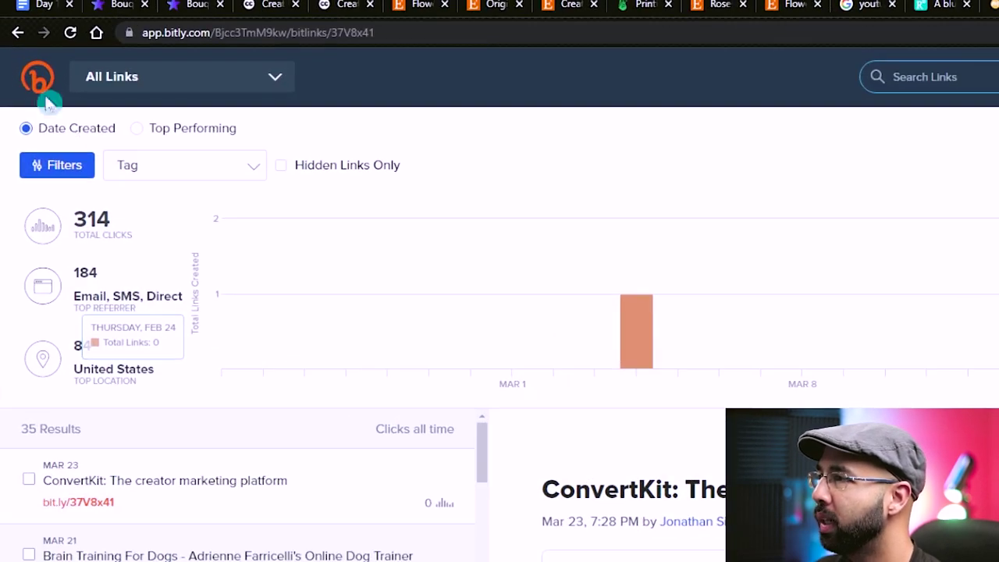
left_click(749, 77)
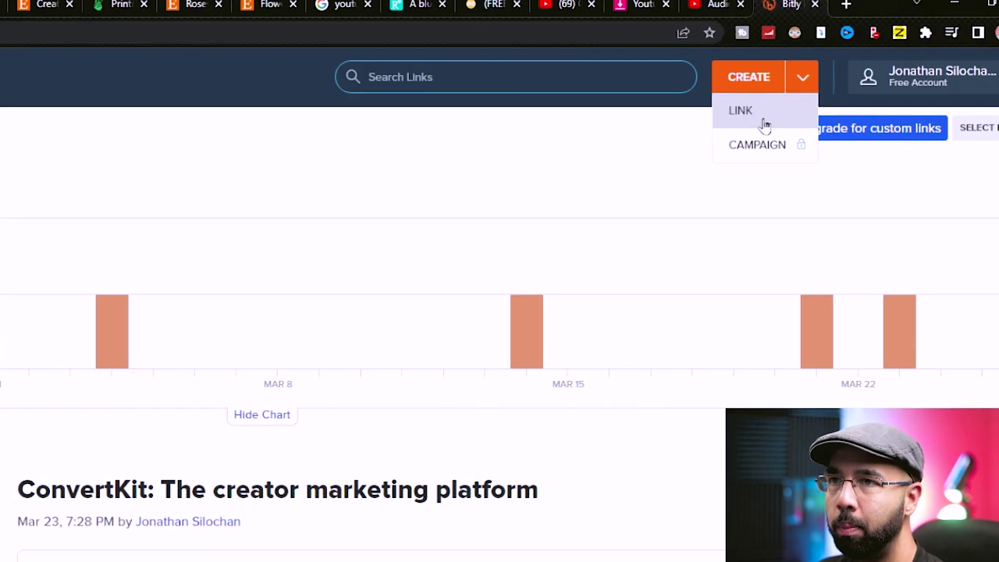
left_click(751, 113)
key("ctrl+v")
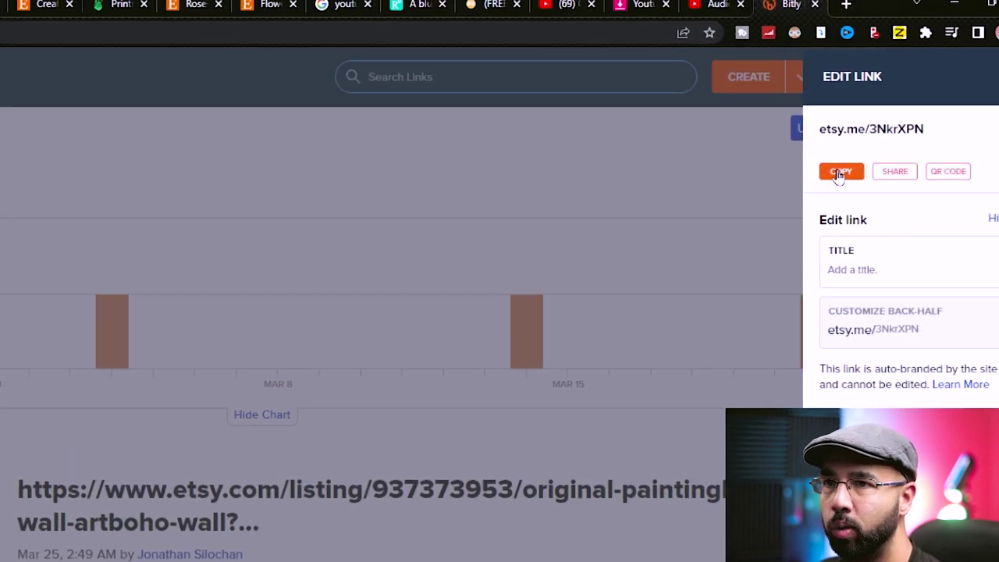
left_click(839, 172)
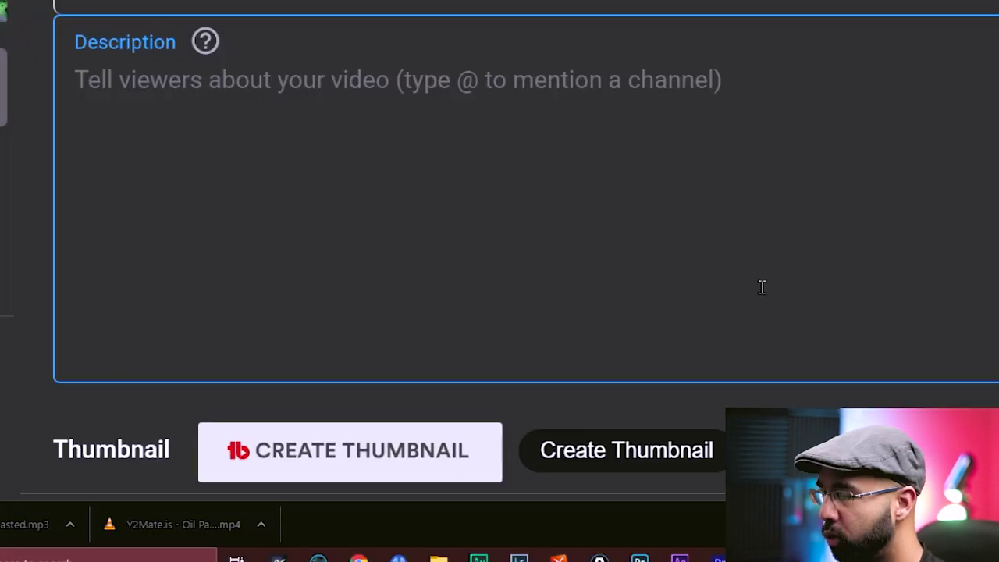
type("https://etsy.me/3NkrXPN")
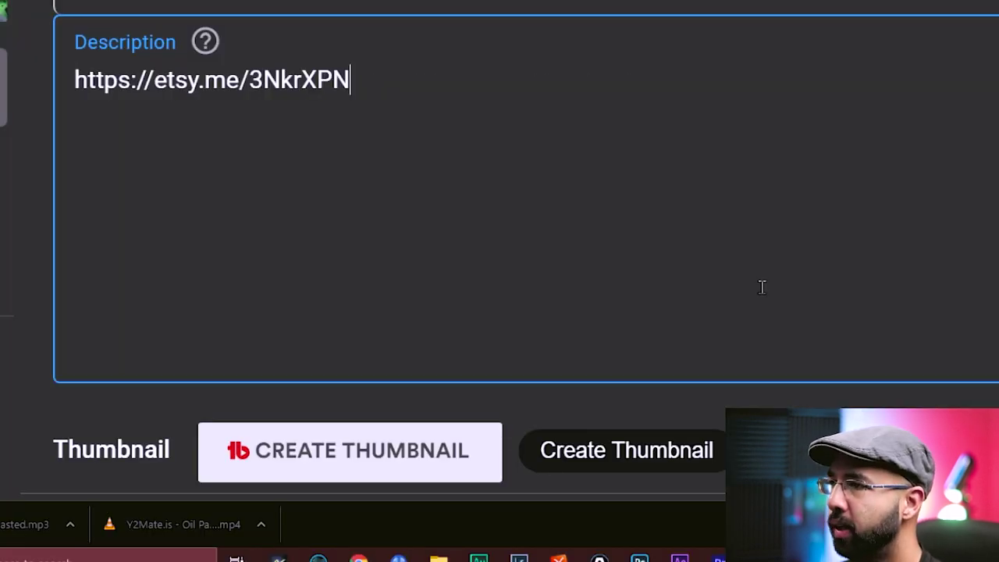